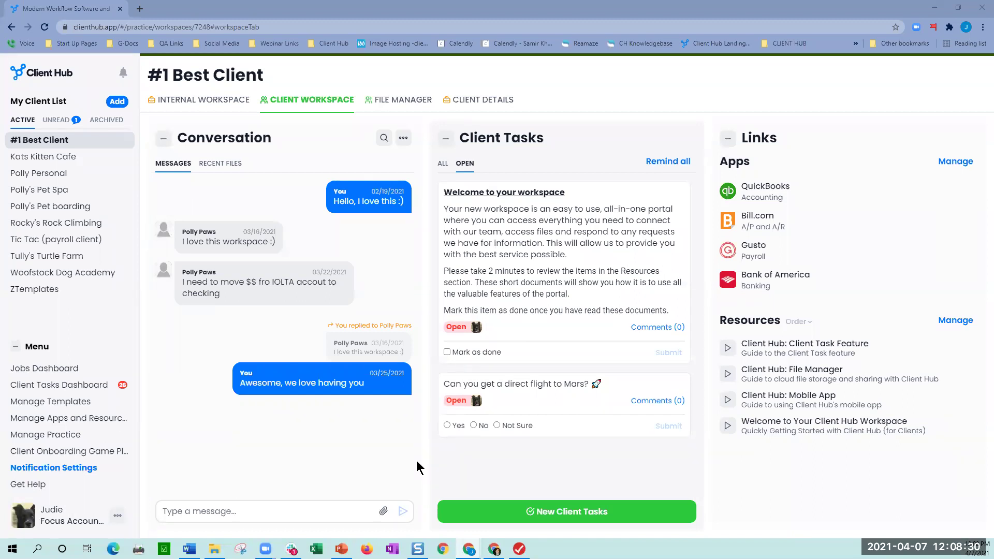
# Step: Open the sent message "Awesome, we love having you" for editing and save it
pyautogui.moveTo(298, 378)
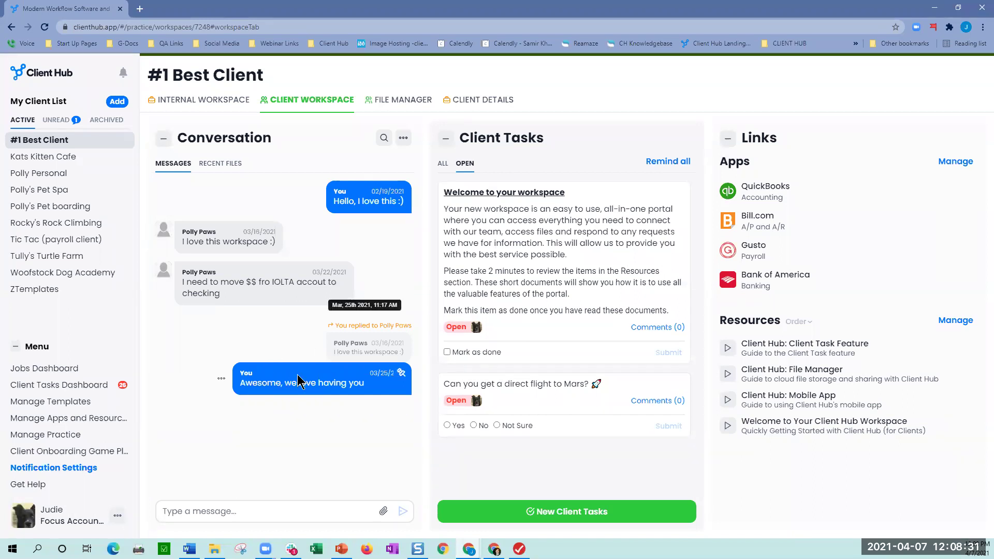
pyautogui.click(221, 380)
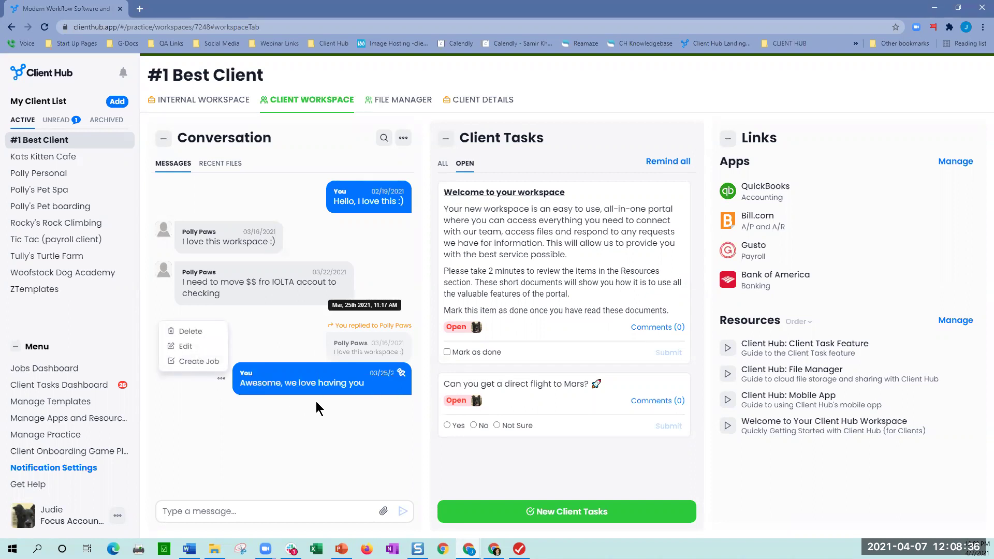
pyautogui.click(228, 384)
pyautogui.click(205, 348)
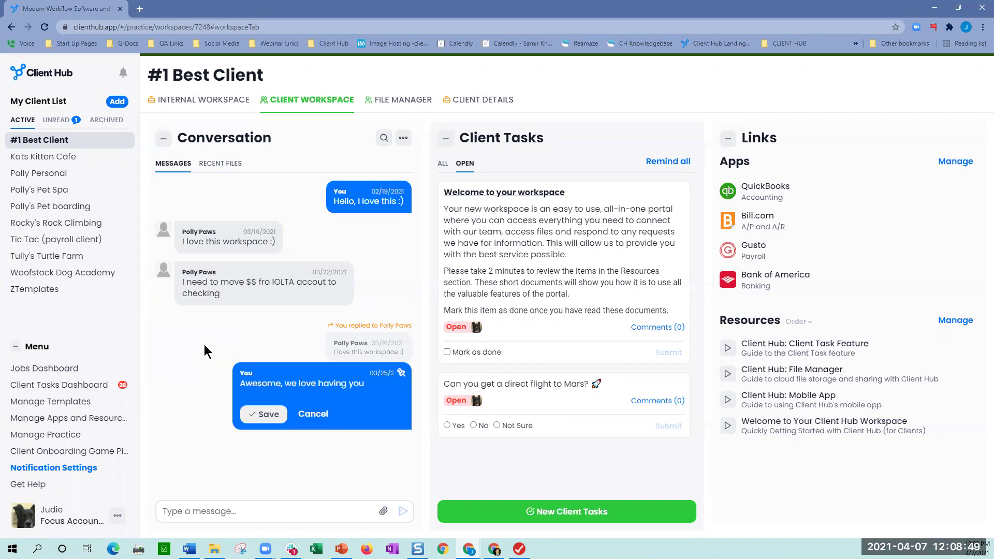
pyautogui.click(264, 414)
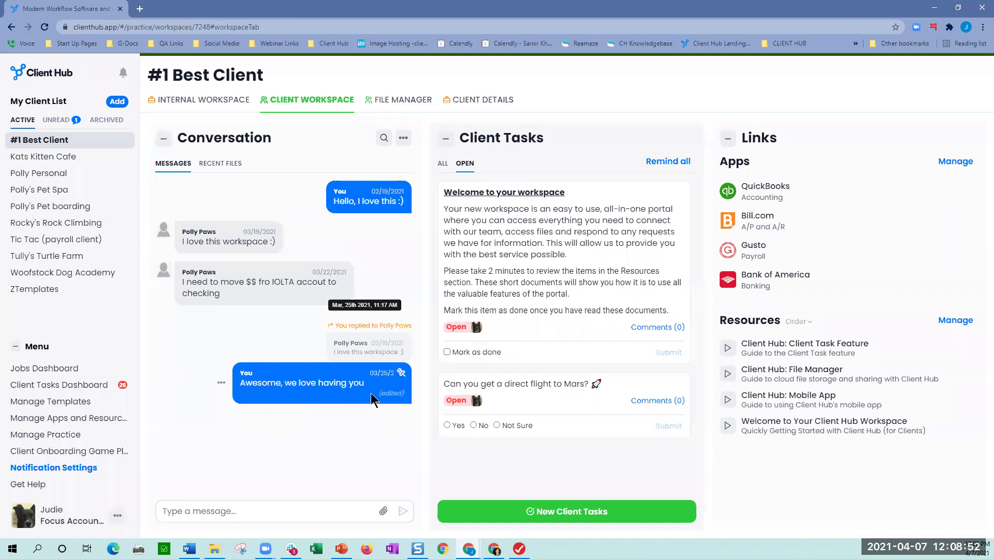
pyautogui.moveTo(382, 396); pyautogui.dragTo(403, 399)
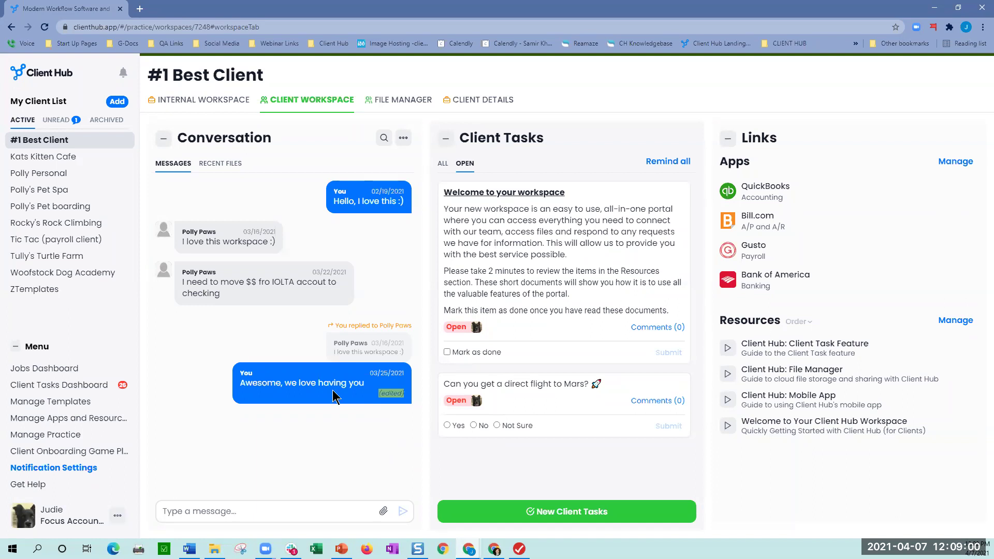
pyautogui.click(217, 384)
pyautogui.click(217, 383)
pyautogui.click(217, 384)
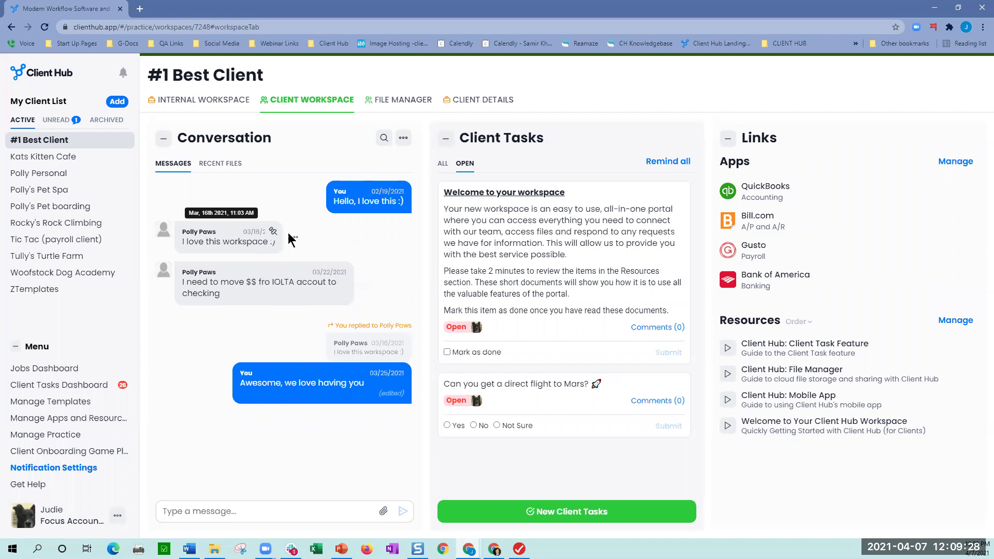
pyautogui.click(294, 237)
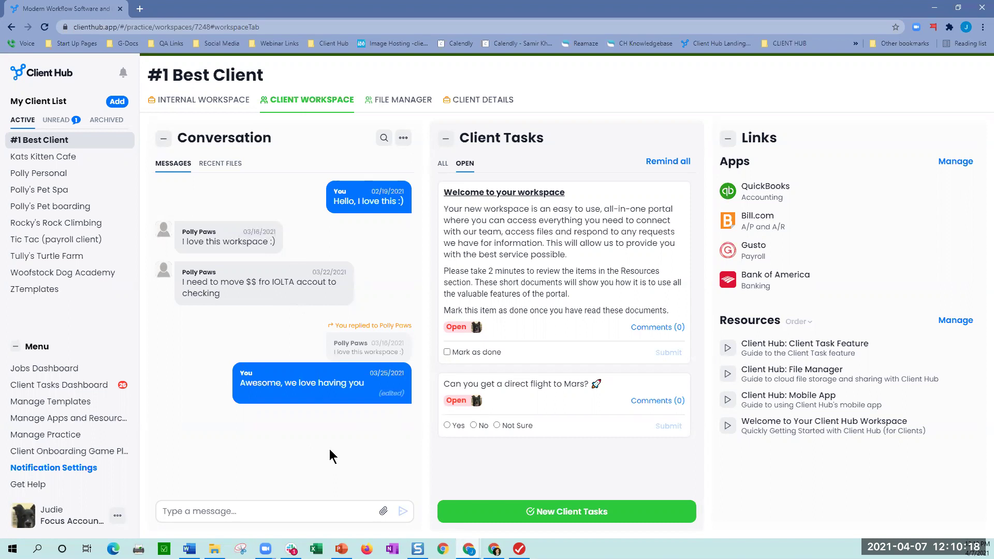
pyautogui.click(288, 237)
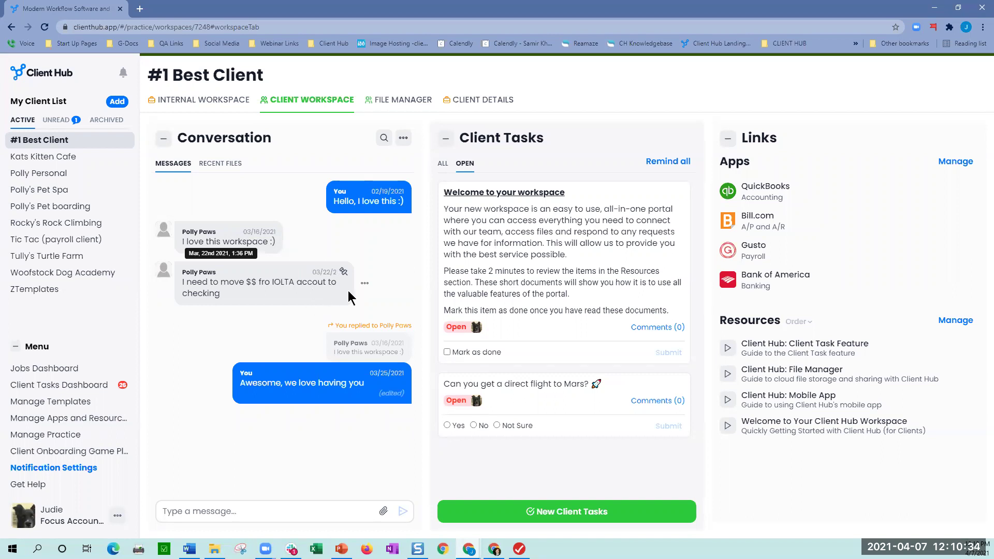
# Step: Create a job from the client's message about moving money from the IOLTA account to checking, and open that job
pyautogui.click(365, 283)
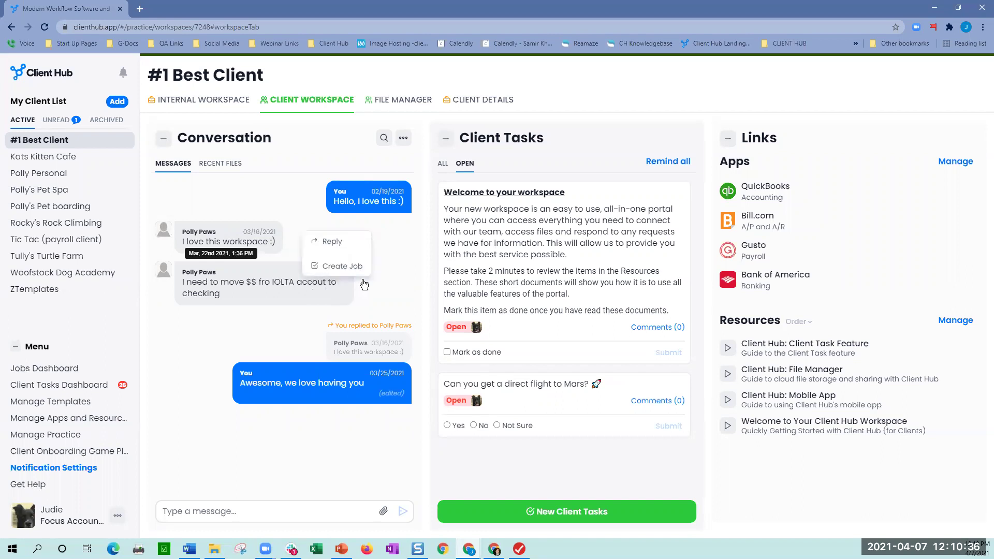
pyautogui.click(354, 267)
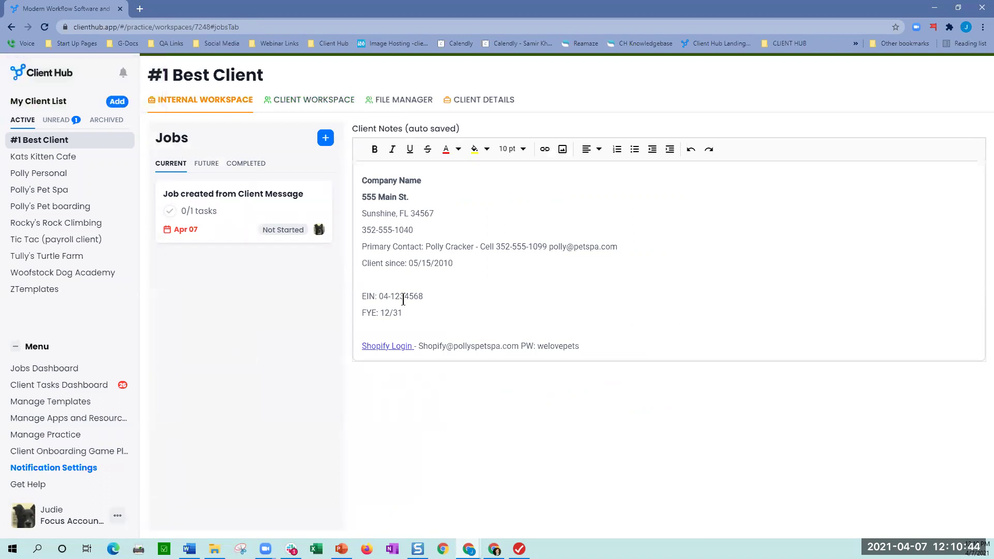
pyautogui.click(252, 207)
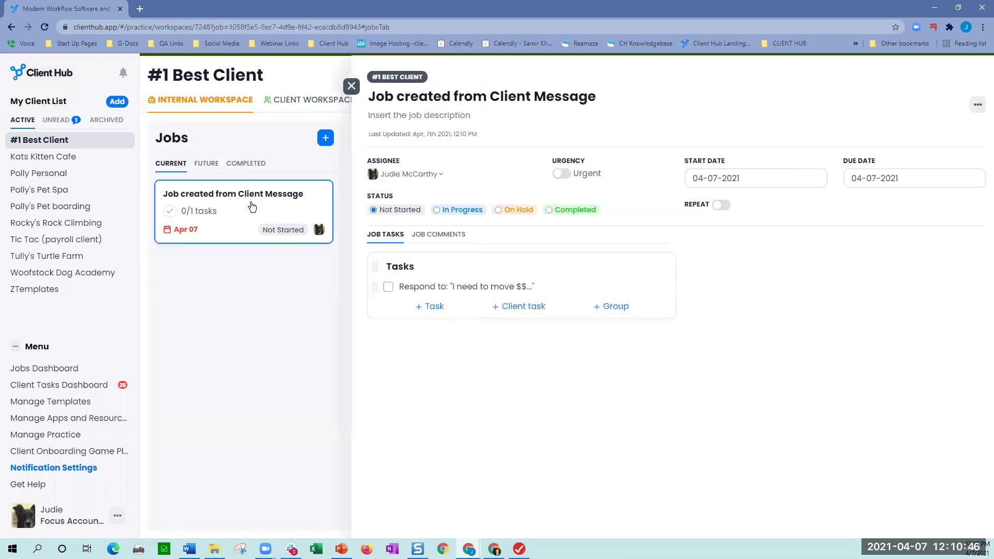
# Step: View the details of the job's "Respond to" task and return to the client workspace
pyautogui.moveTo(370, 99); pyautogui.dragTo(601, 109)
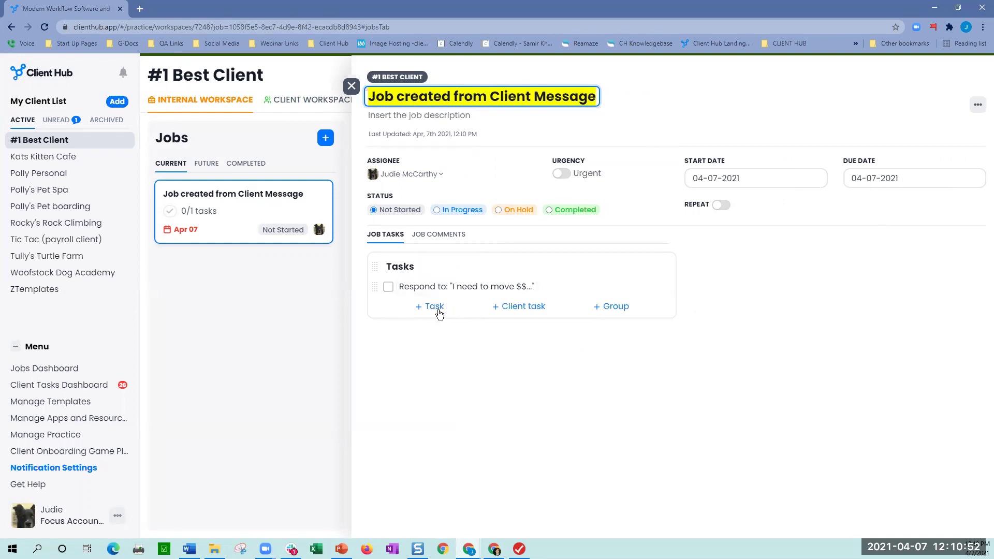
pyautogui.click(540, 288)
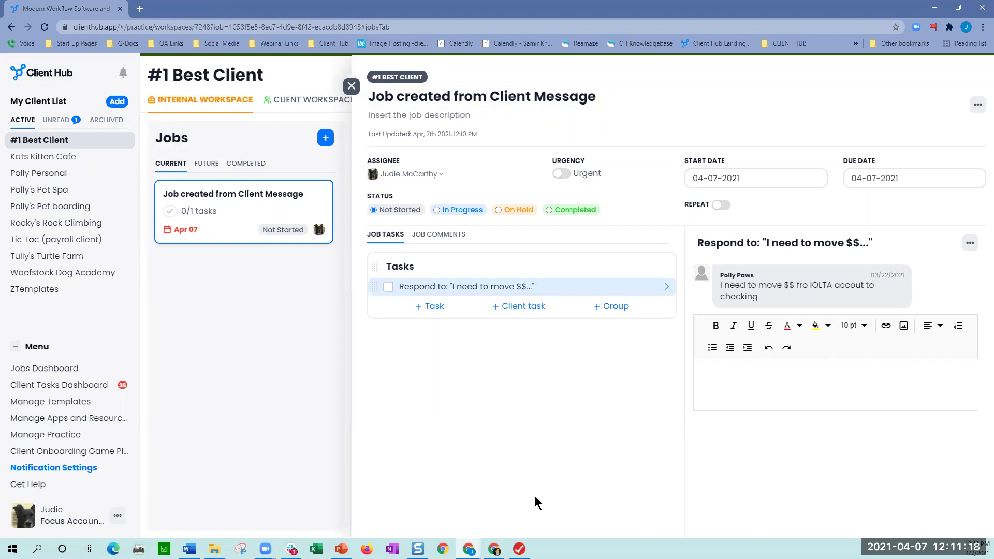
pyautogui.click(304, 103)
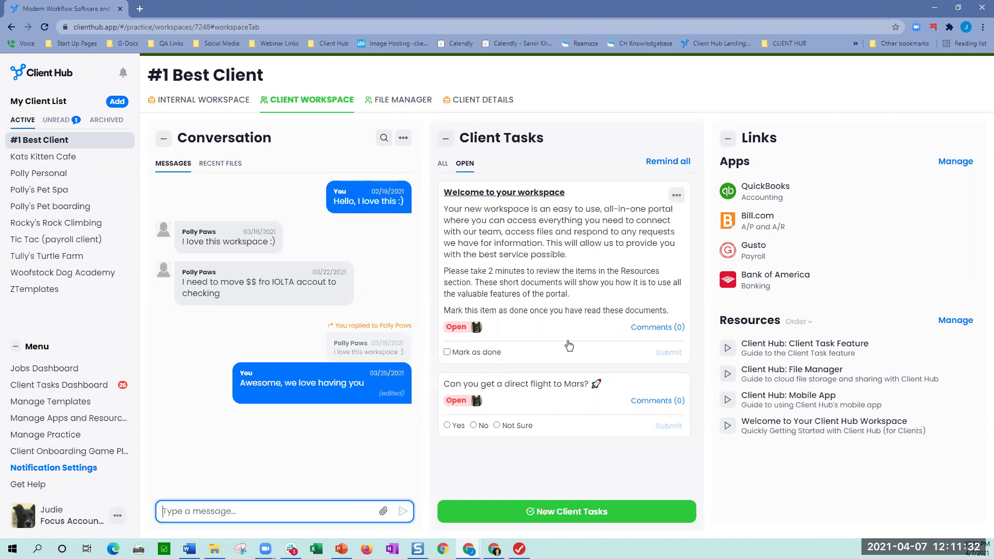
pyautogui.click(599, 512)
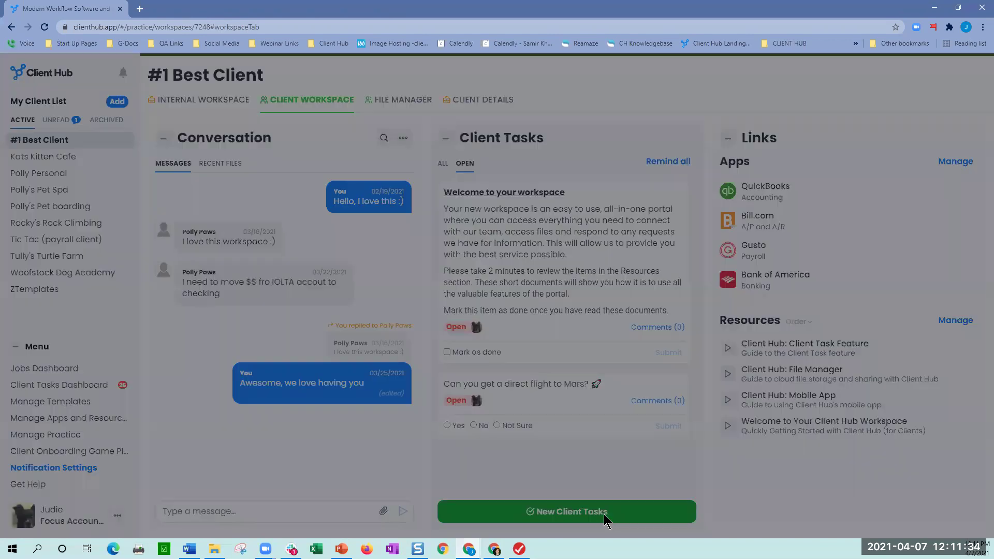
pyautogui.click(702, 278)
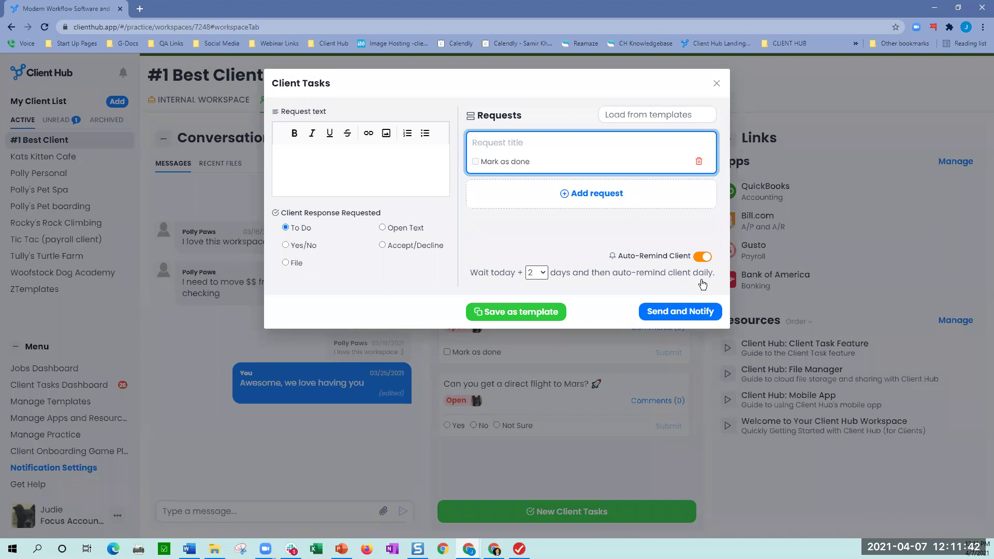
pyautogui.click(541, 274)
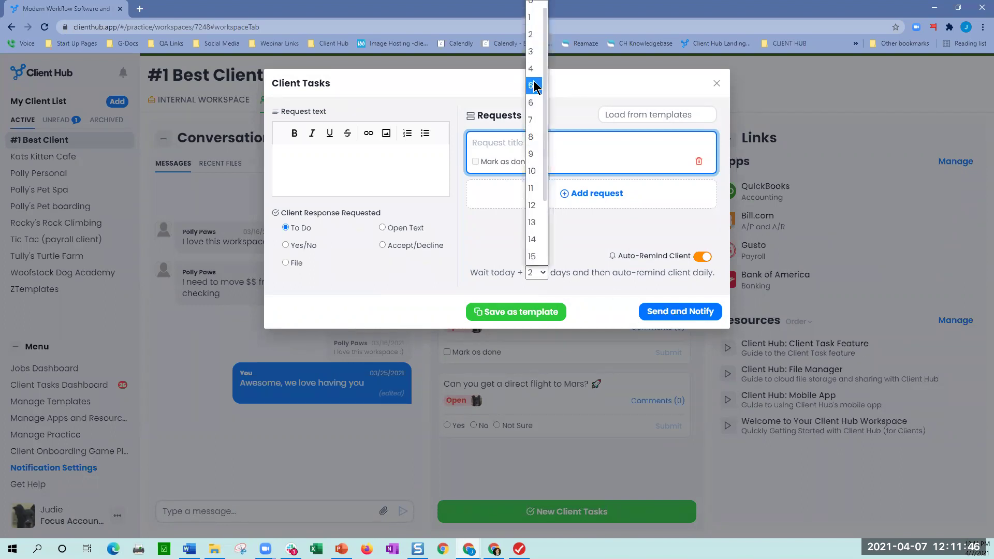
pyautogui.click(533, 88)
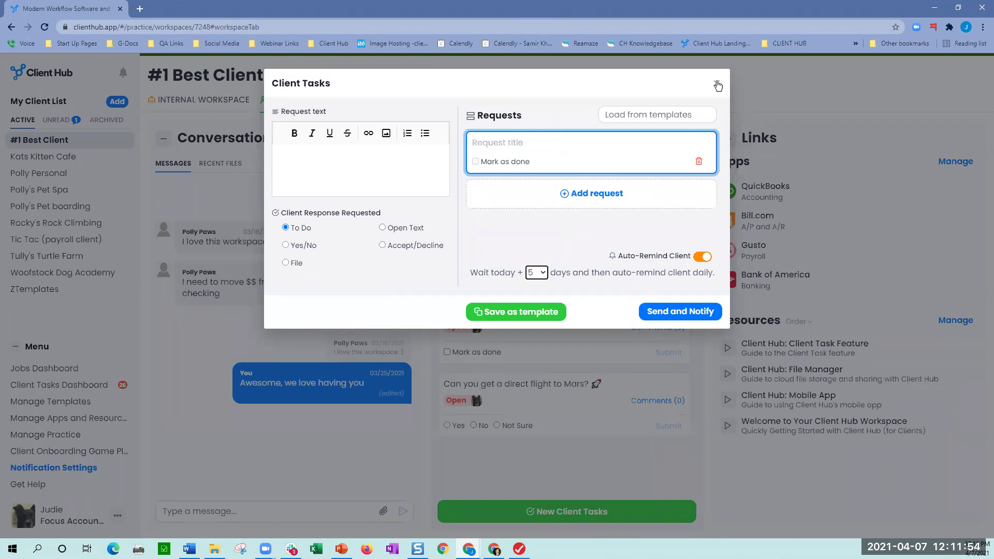
pyautogui.click(716, 83)
# Step: Enable auto-remind on the "Welcome to your workspace" client task, then open its text for editing and save the update
pyautogui.click(625, 320)
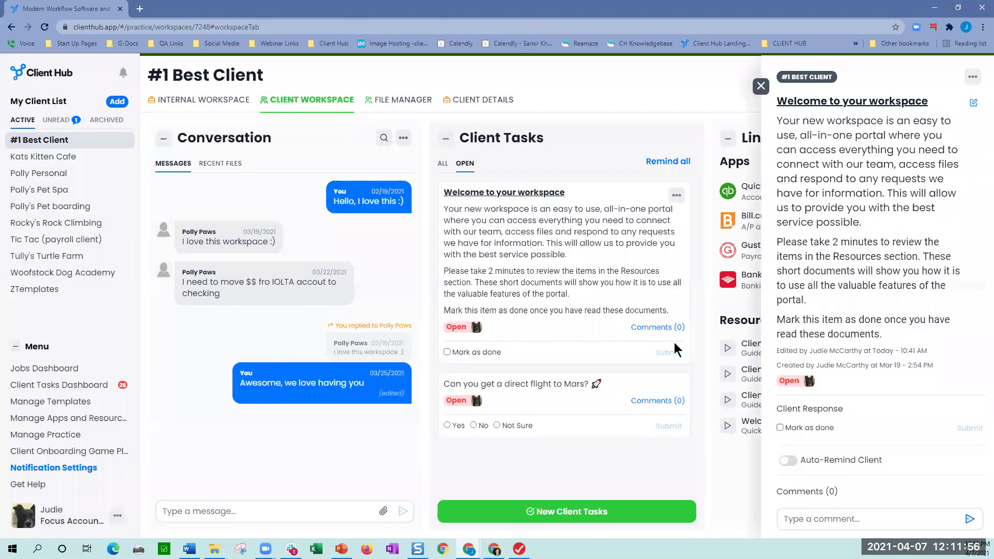
pyautogui.click(789, 461)
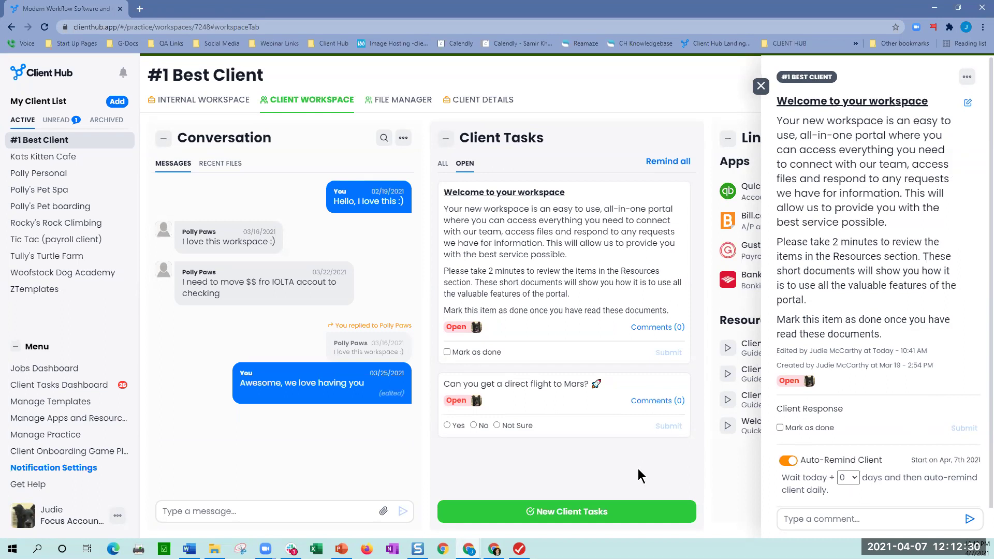
pyautogui.scroll(-1, 849, 424)
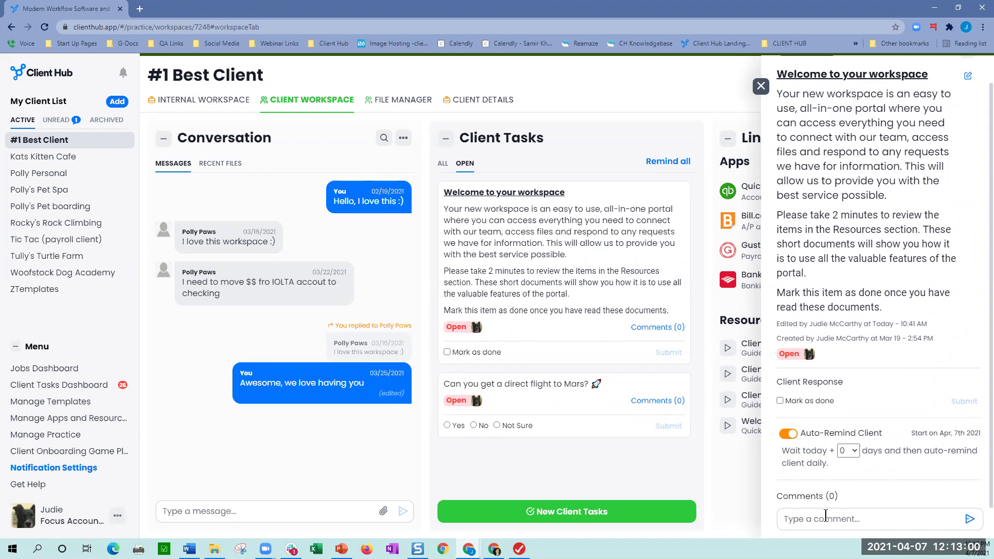
pyautogui.scroll(1, 808, 298)
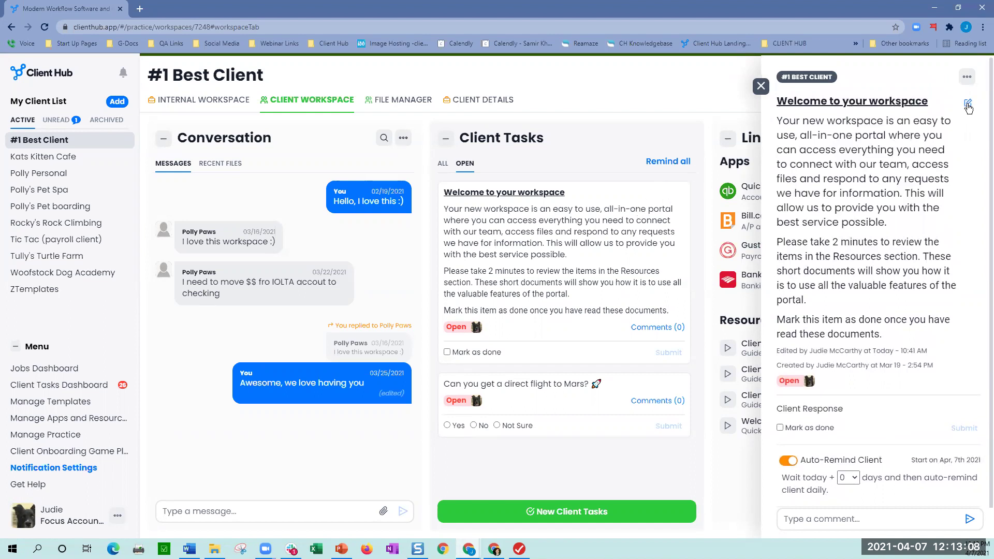
pyautogui.click(967, 104)
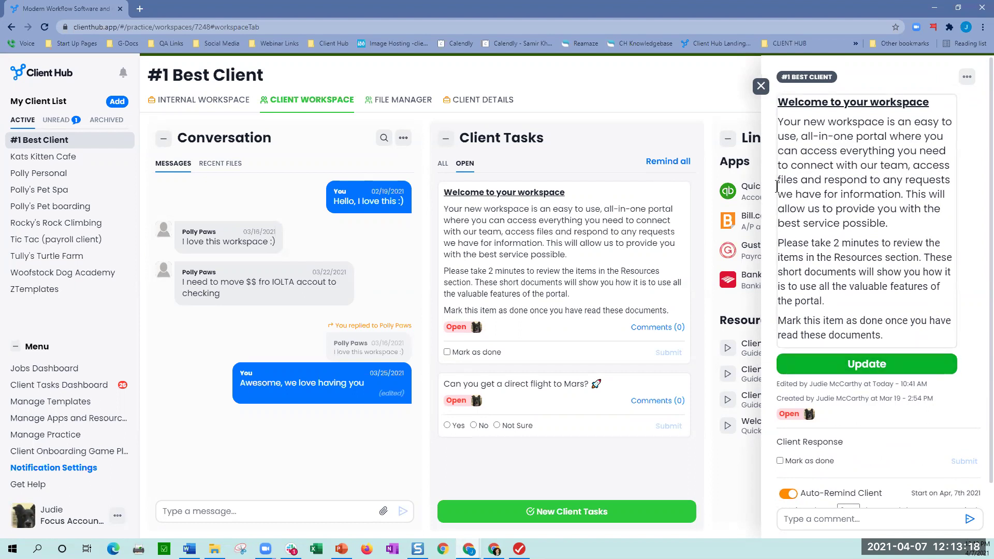
pyautogui.click(866, 363)
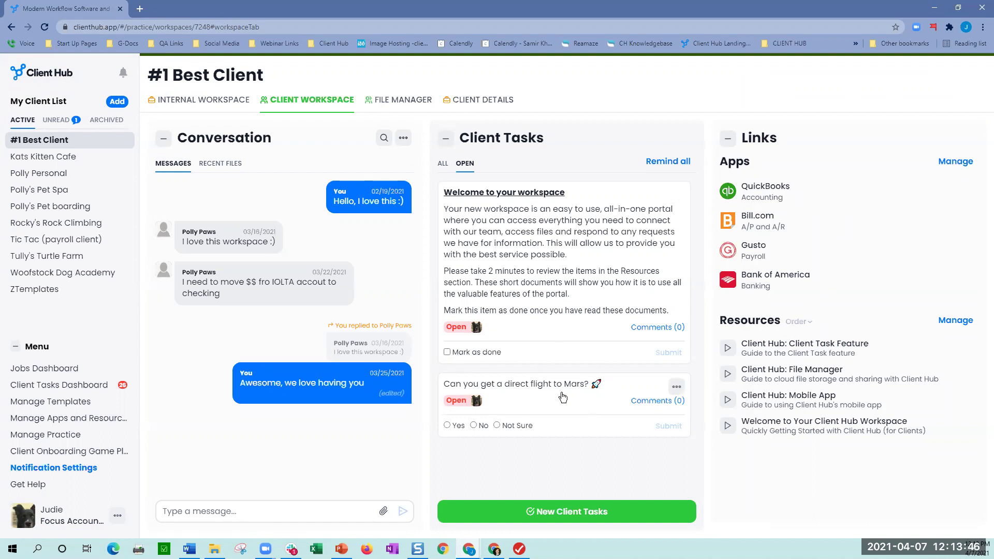
# Step: Close the client task asking "Can you get a direct flight to Mars?"
pyautogui.click(677, 388)
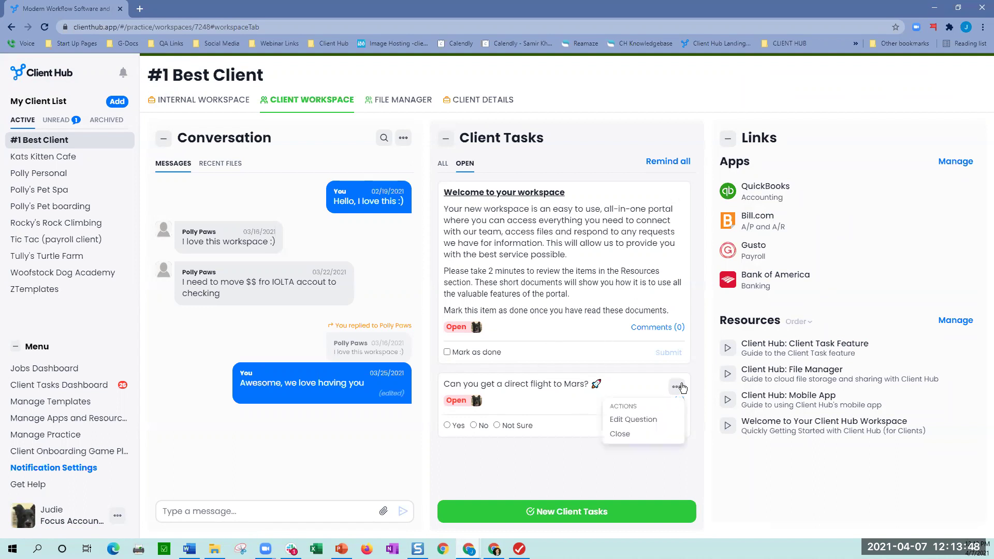
pyautogui.click(641, 436)
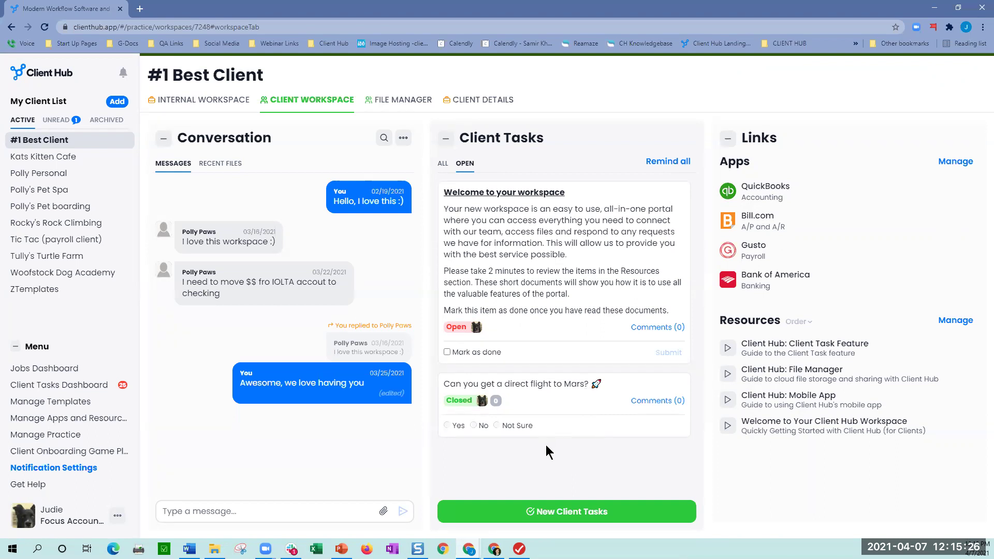
# Step: Open the Bank Reconciliation job in the Polly's Pet Spa internal workspace and look through its client requests and reconciliation tasks
pyautogui.click(218, 103)
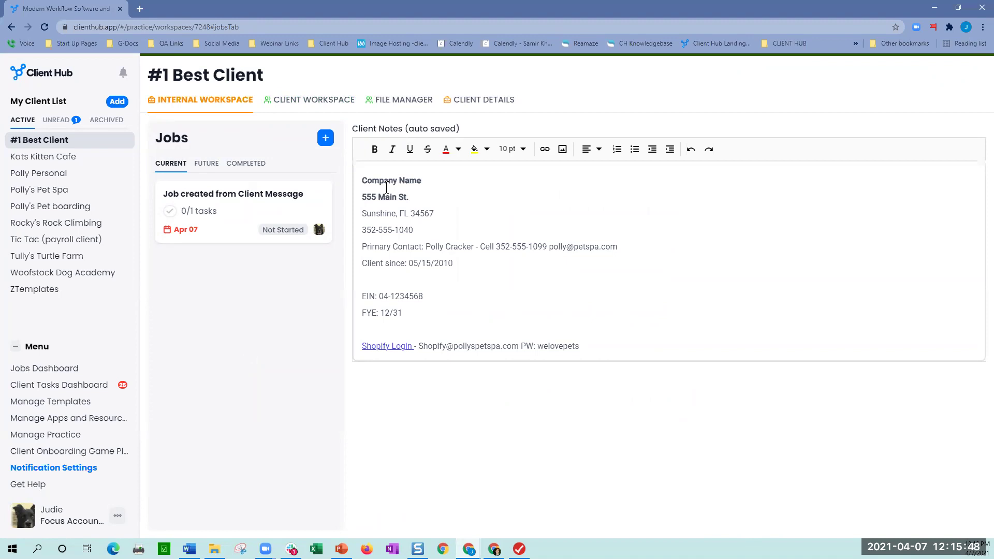
pyautogui.click(290, 290)
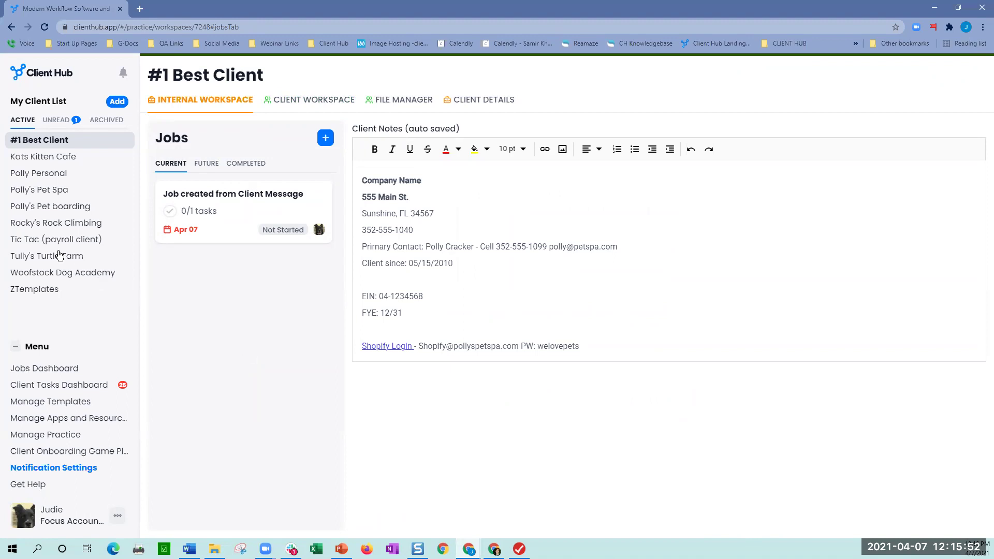
pyautogui.click(35, 191)
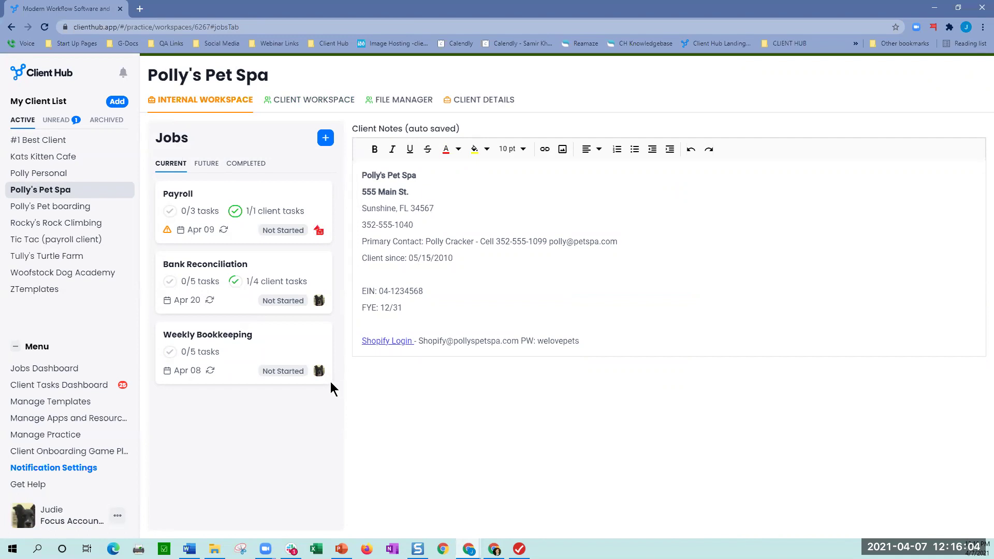
pyautogui.click(224, 295)
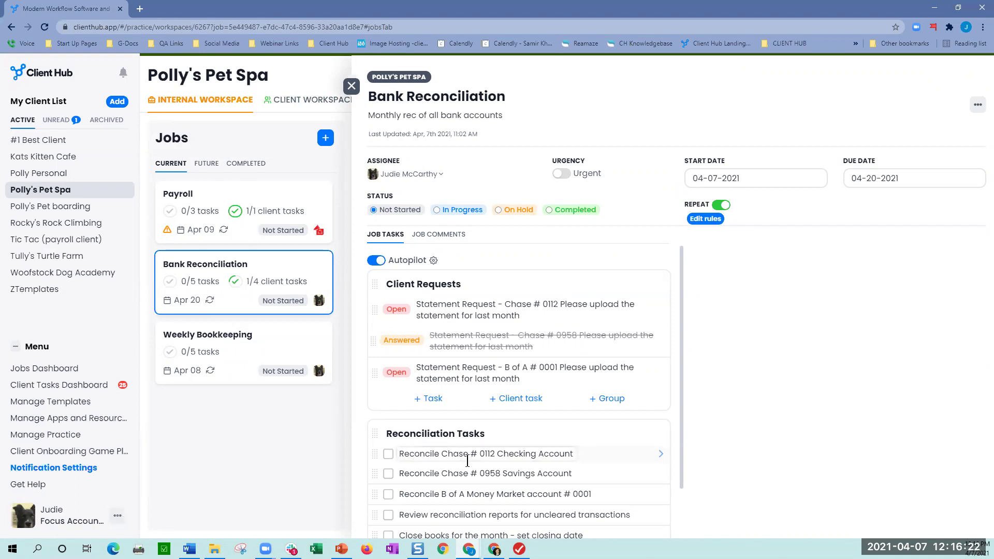
pyautogui.scroll(-1, 447, 382)
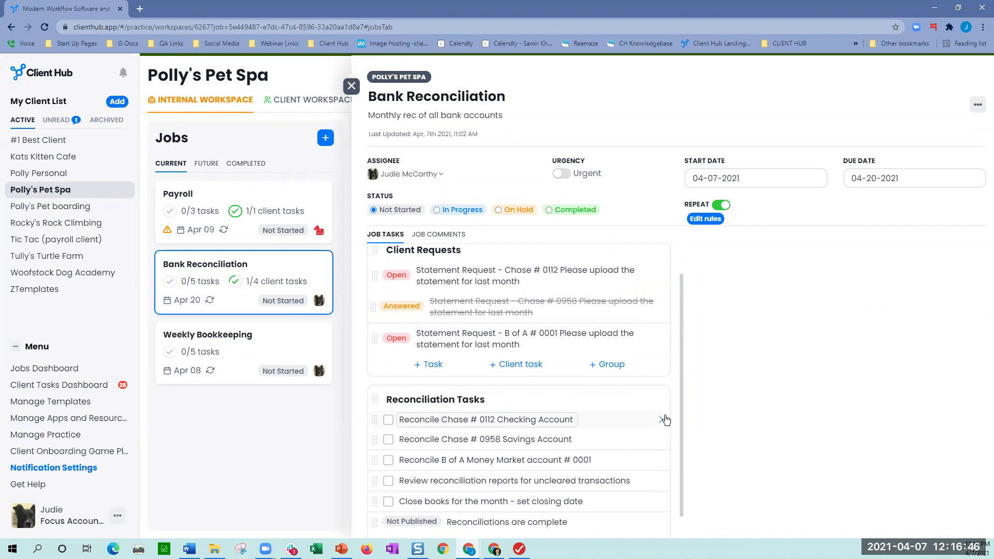
pyautogui.scroll(1, 557, 385)
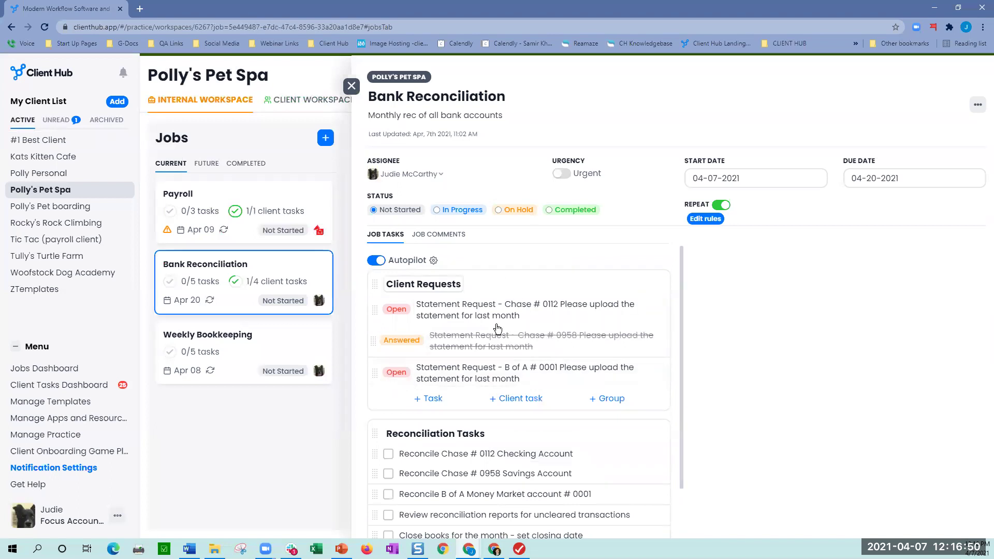
# Step: Open a new client task draft in the Client Requests group, look through its request fields and template list, and close the draft
pyautogui.click(525, 403)
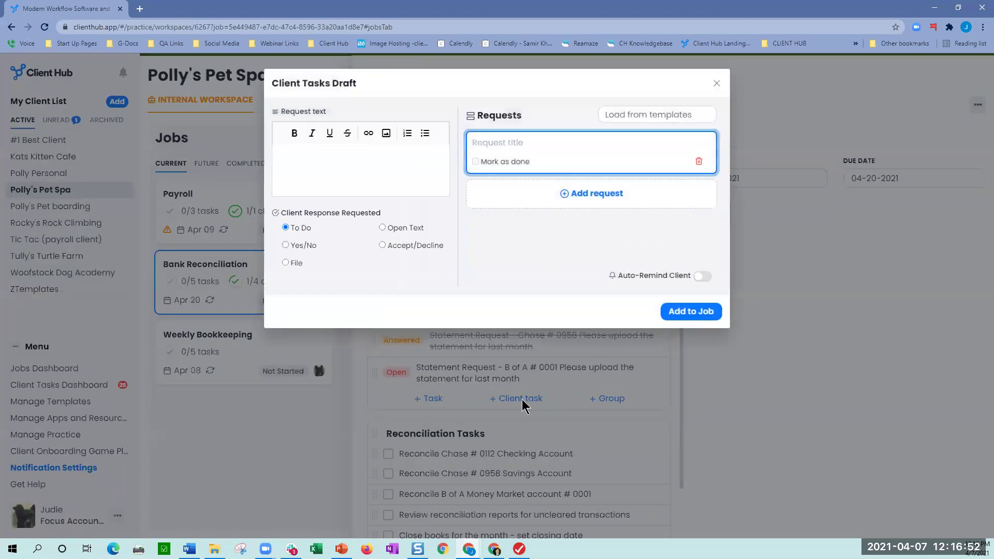
pyautogui.click(320, 162)
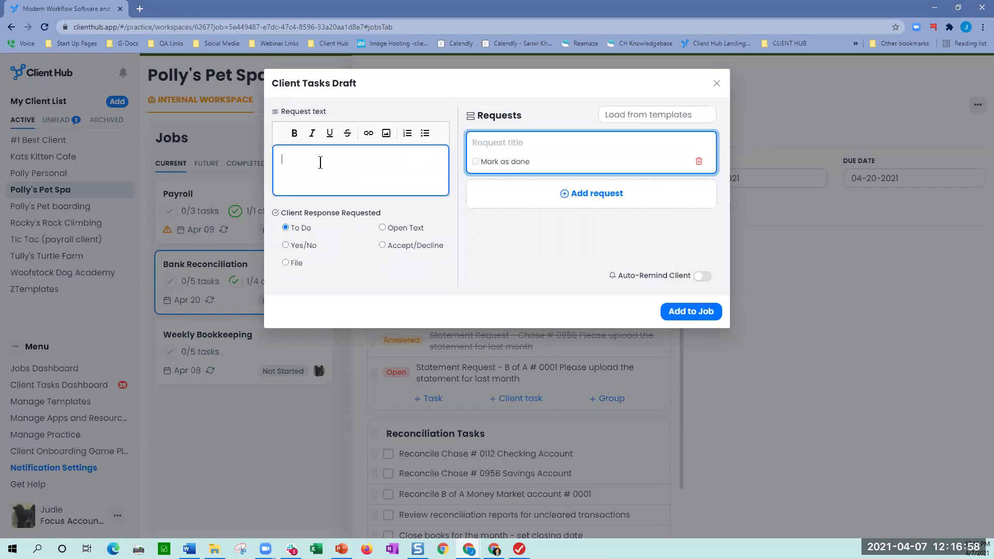
pyautogui.moveTo(272, 83); pyautogui.dragTo(377, 93)
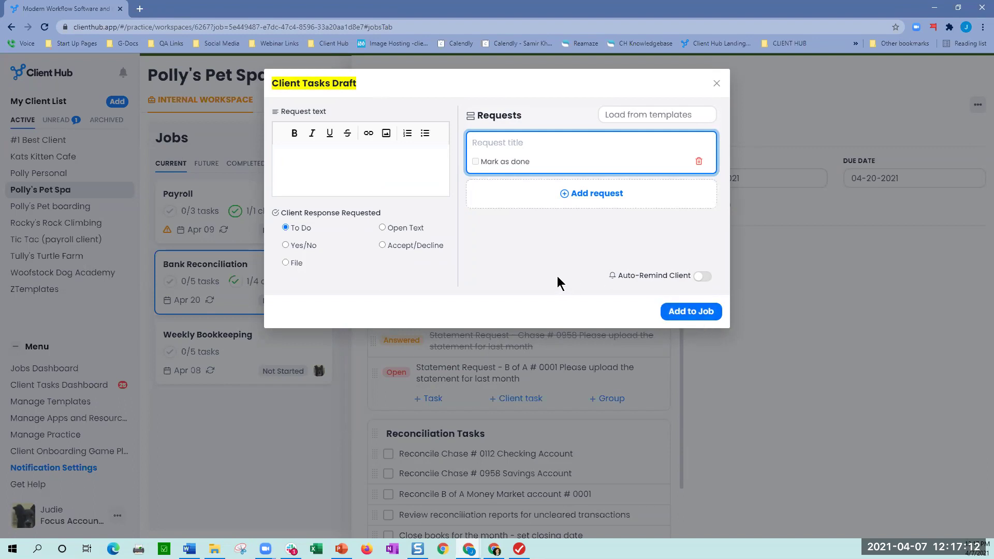
pyautogui.click(377, 167)
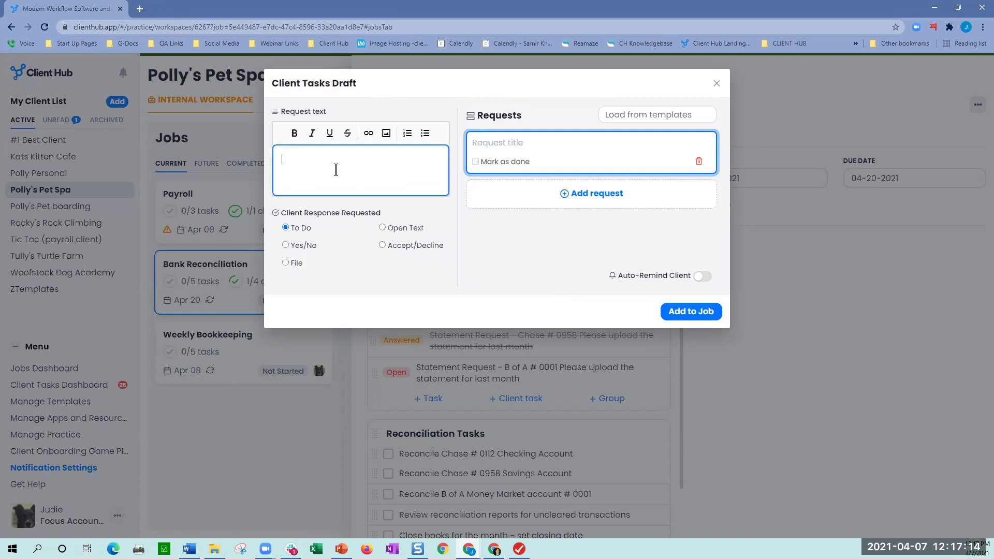
pyautogui.click(614, 115)
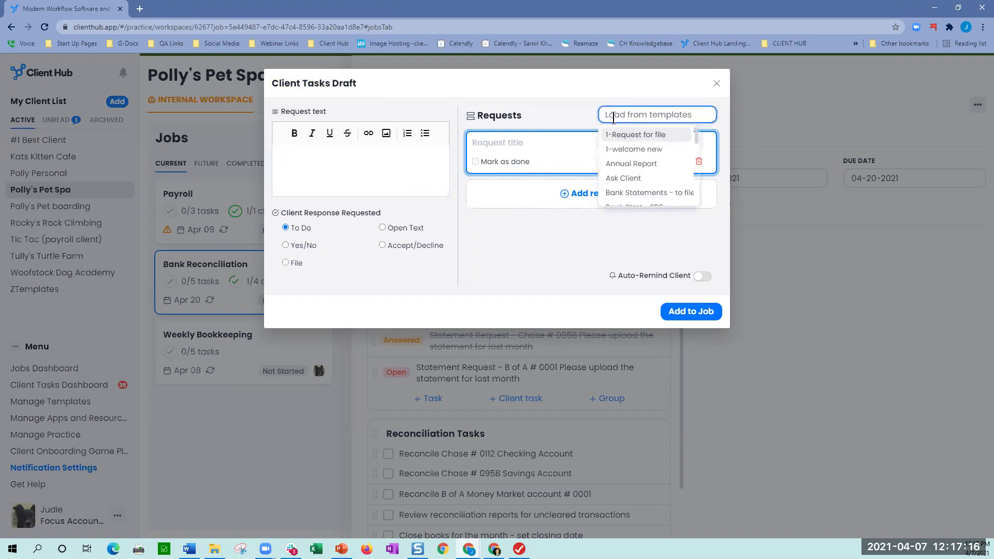
pyautogui.click(635, 237)
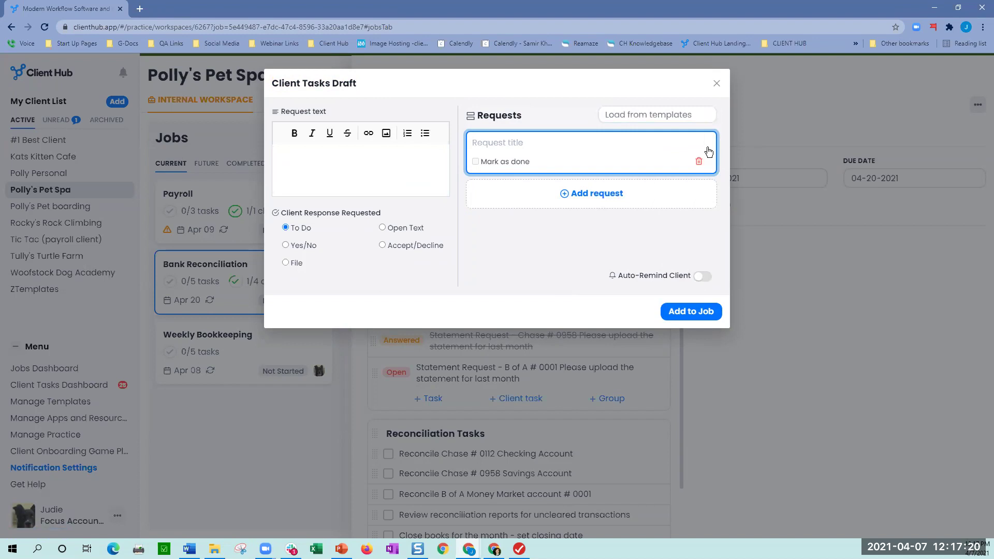
pyautogui.click(715, 84)
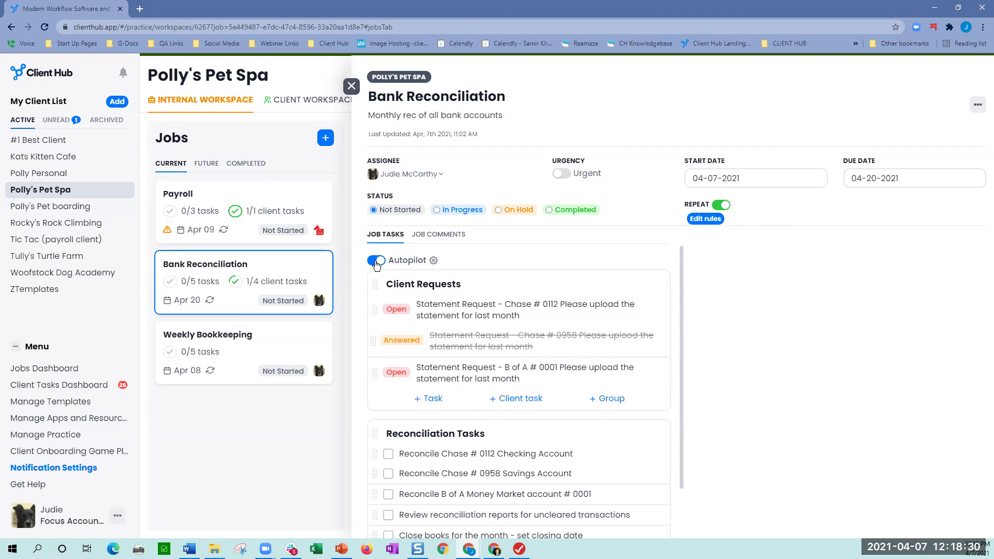
# Step: Review the job's Autopilot auto-send settings, and examine the first Chase statement request's details and publish date
pyautogui.click(433, 262)
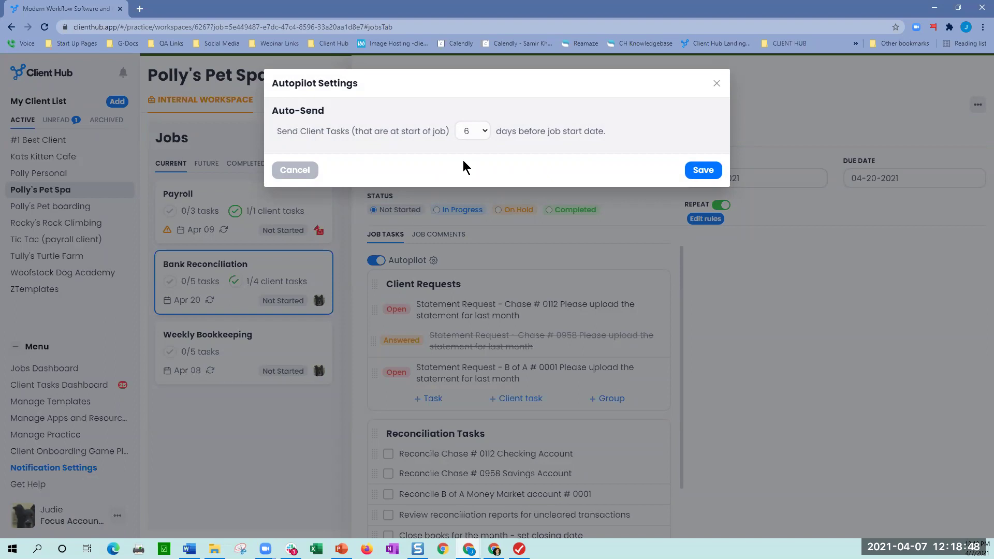
pyautogui.click(716, 83)
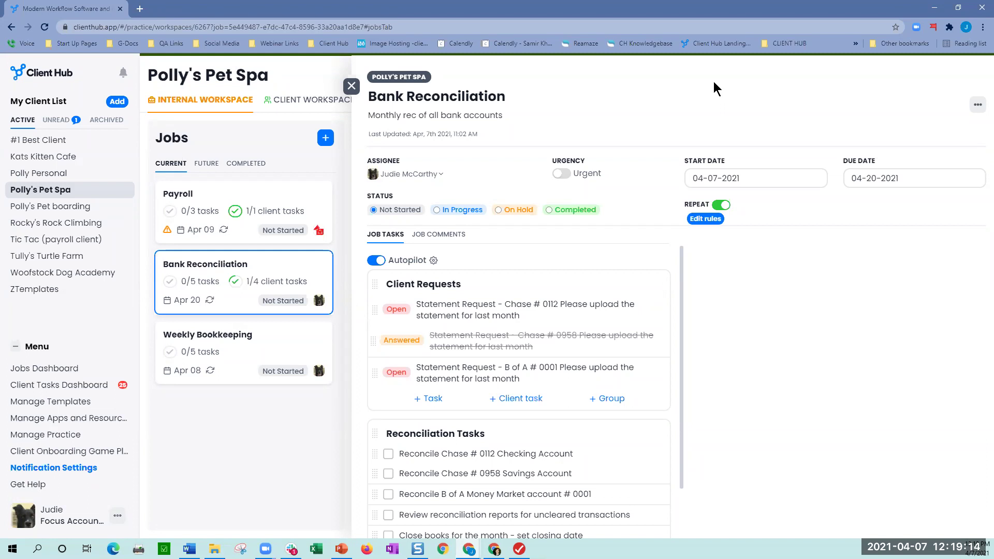
pyautogui.click(650, 303)
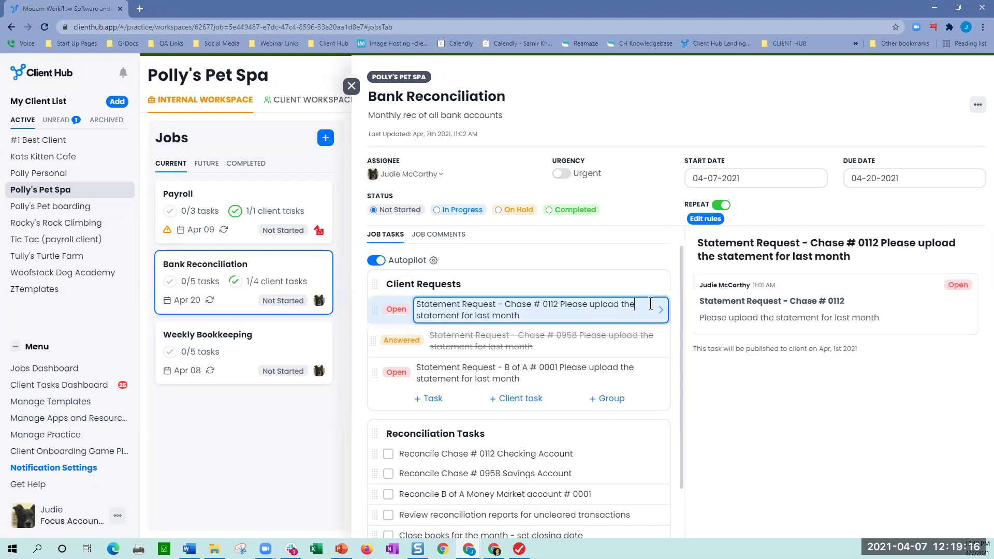
pyautogui.moveTo(696, 350); pyautogui.dragTo(858, 358)
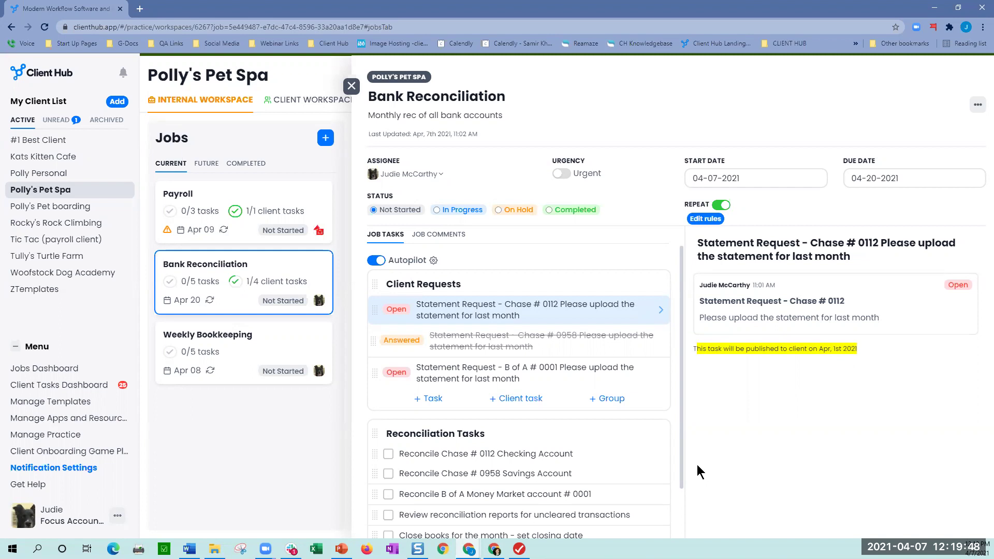
# Step: Draft a Bank Reconciliation job comment that mentions the suggested team member, and return to the job's tasks
pyautogui.click(453, 238)
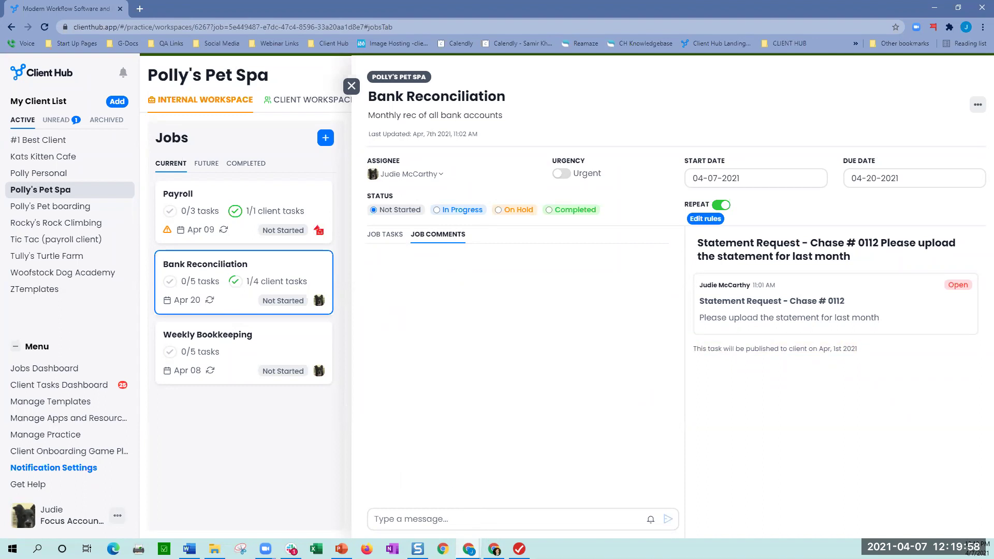
pyautogui.click(456, 522)
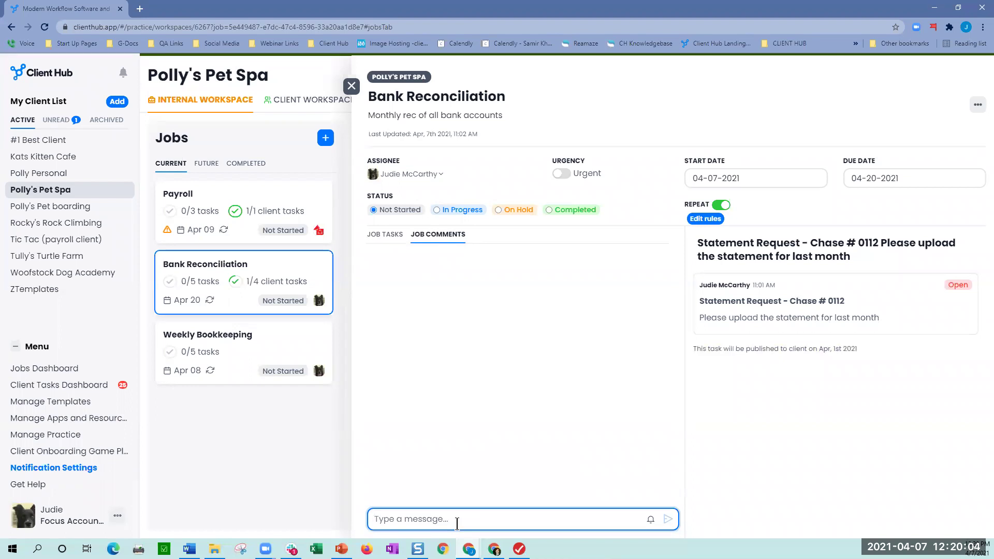
pyautogui.write('@')
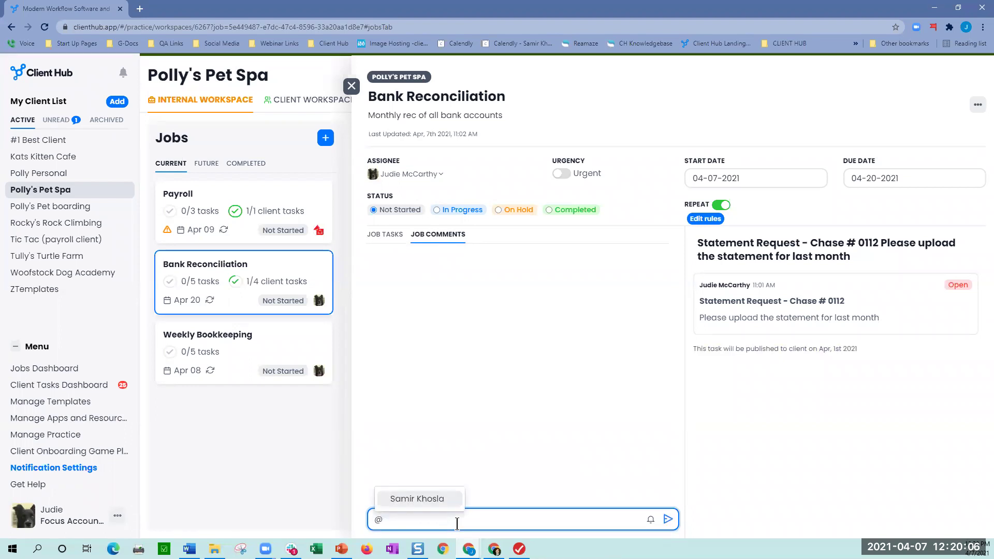
pyautogui.click(443, 500)
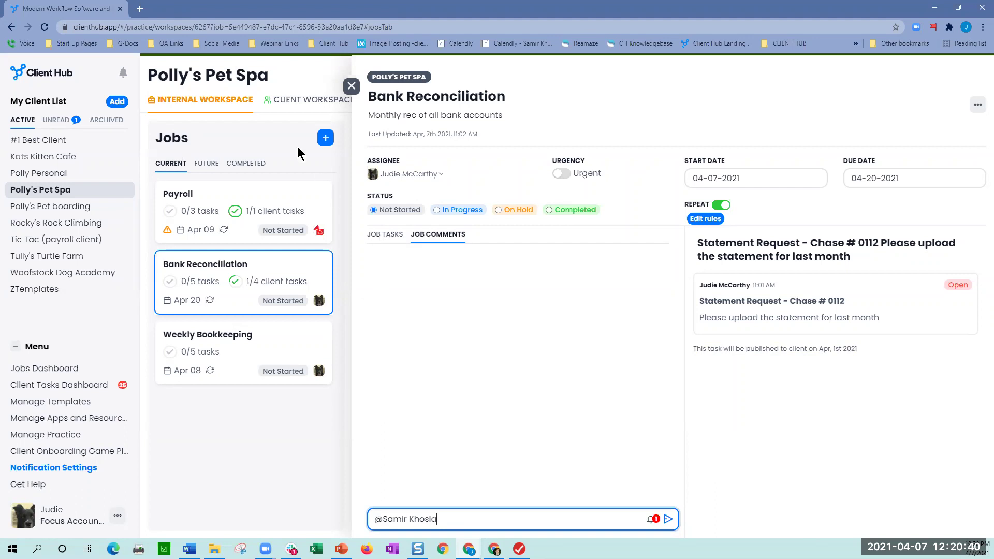
pyautogui.click(377, 236)
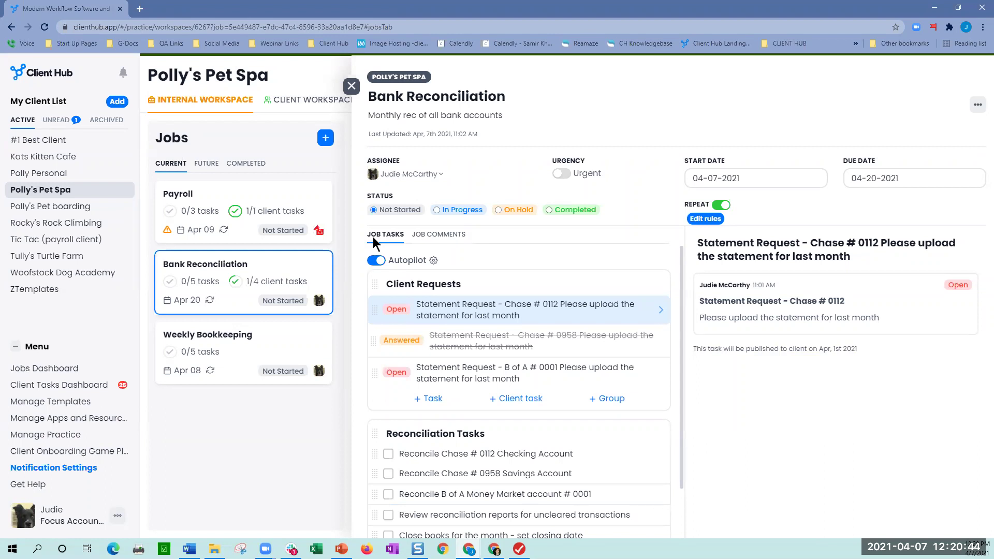
# Step: Try moving "Check Shopify for refunds" lower in Weekly Bookkeeping, and place the Reconciliation Tasks group below Client Requests in Bank Reconciliation
pyautogui.click(420, 309)
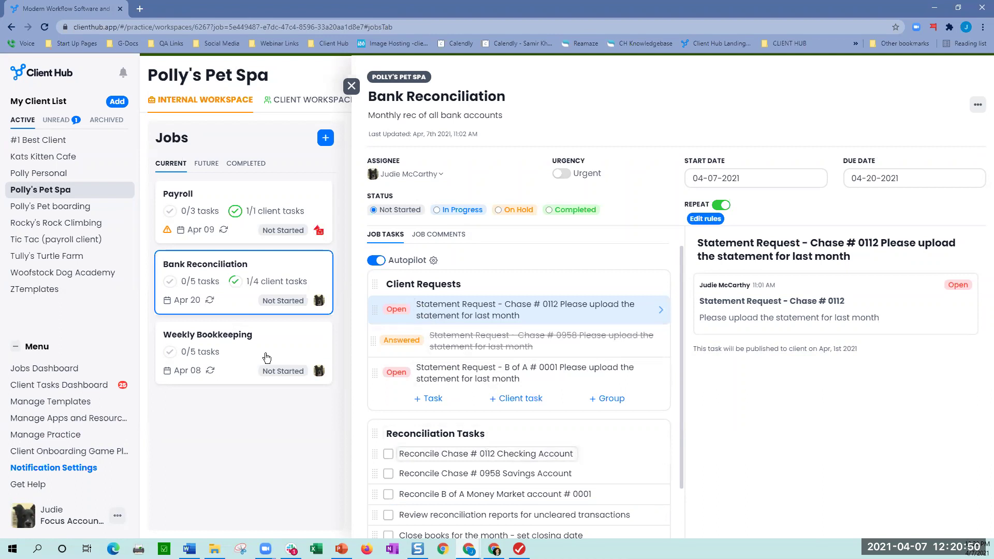
pyautogui.click(248, 340)
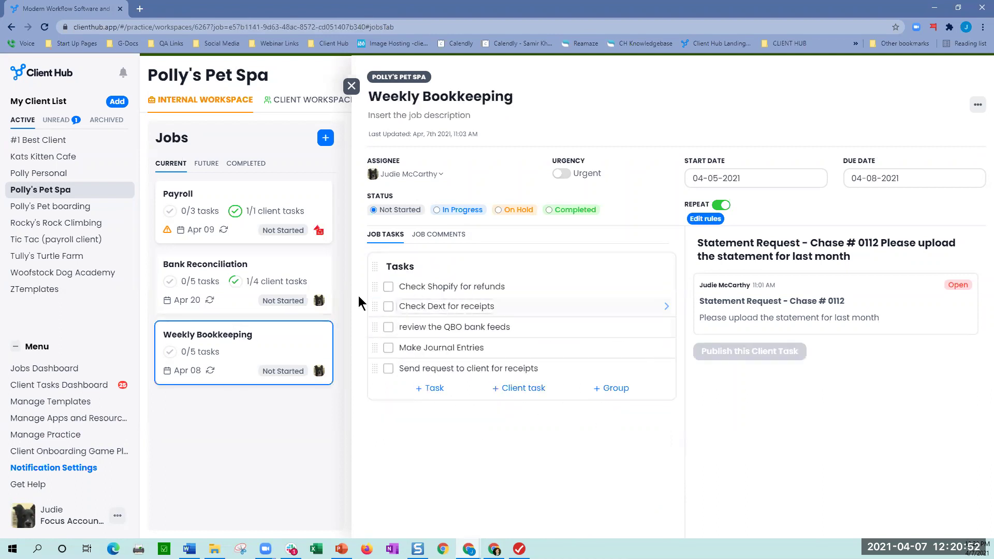
pyautogui.moveTo(377, 288); pyautogui.dragTo(378, 365)
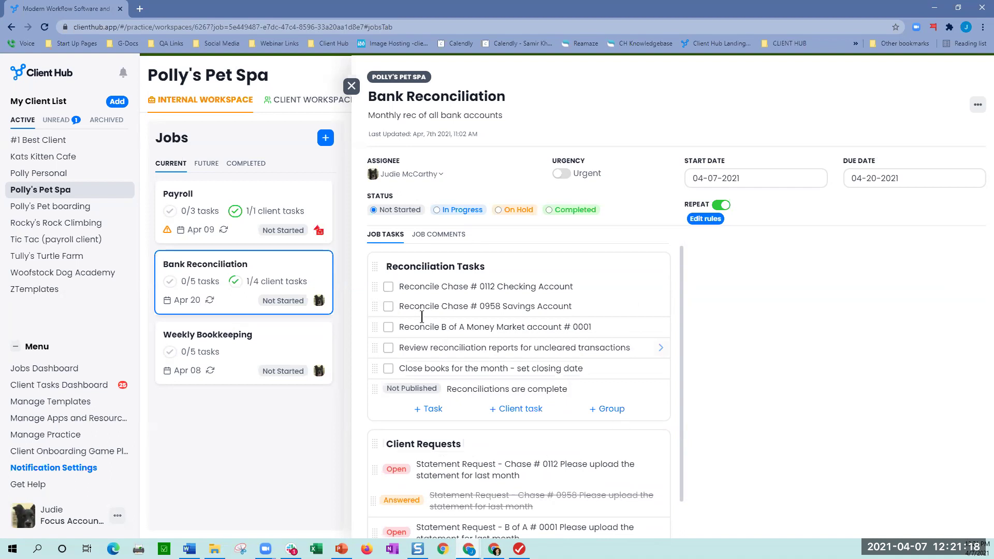
pyautogui.moveTo(369, 265); pyautogui.dragTo(376, 512)
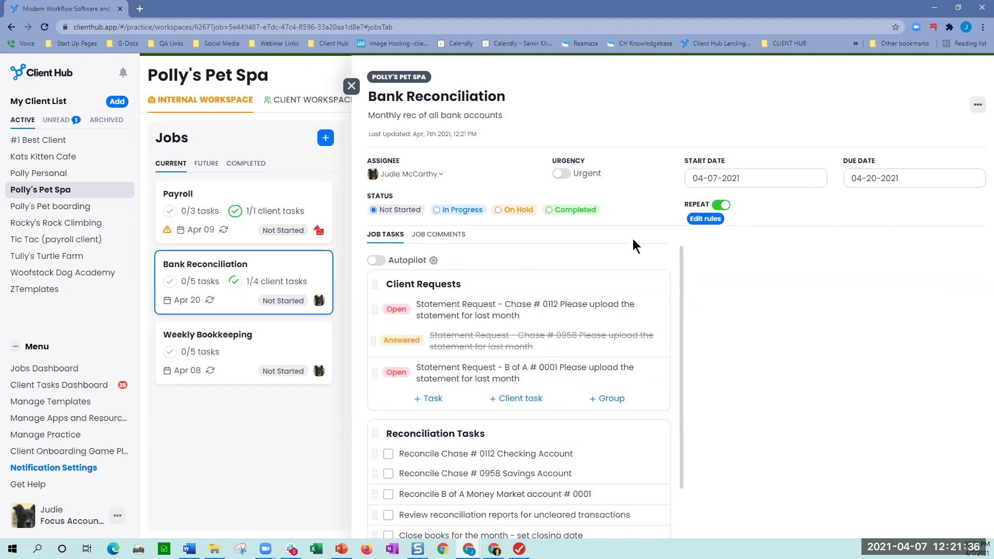
# Step: Review the Bank Reconciliation job's repeat rules, including the due date hint, and close them
pyautogui.click(717, 205)
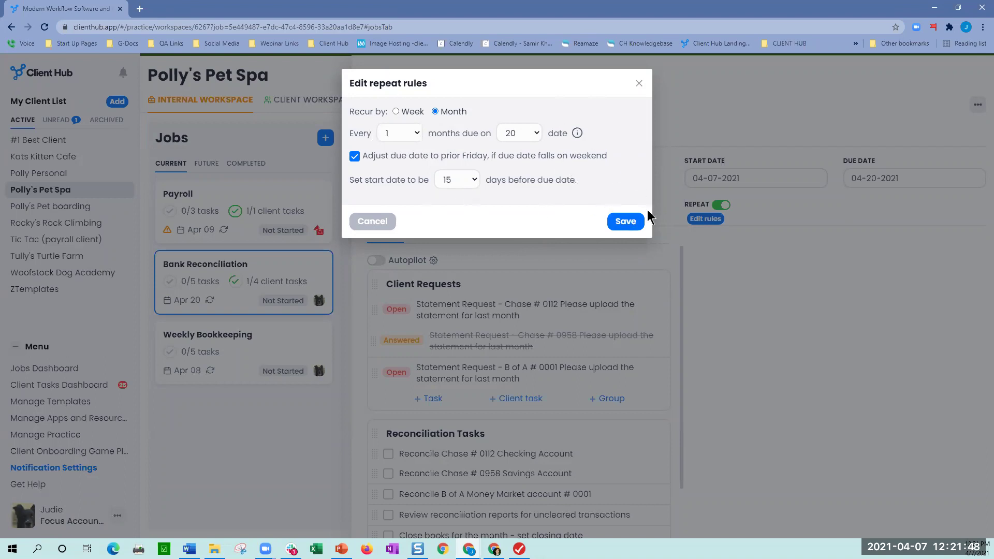
pyautogui.moveTo(581, 133)
pyautogui.click(636, 84)
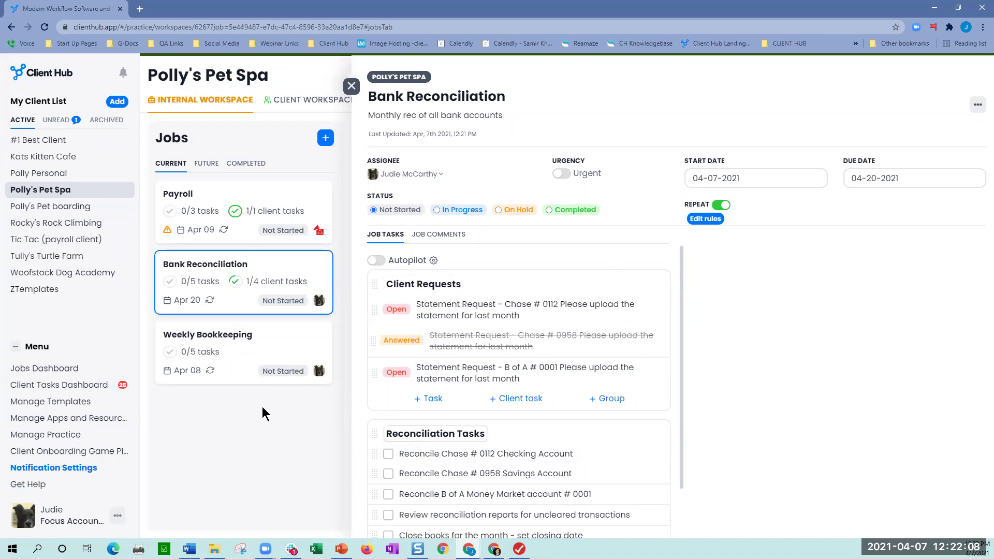
# Step: Open the Jobs Dashboard, read the explanation of the Planned column and look through its jobs
pyautogui.click(55, 367)
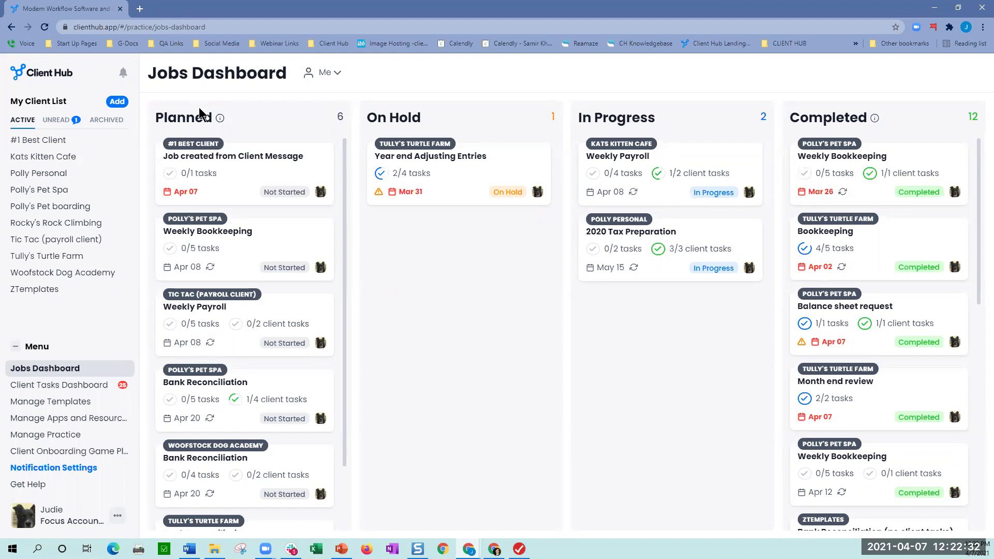
pyautogui.moveTo(220, 119)
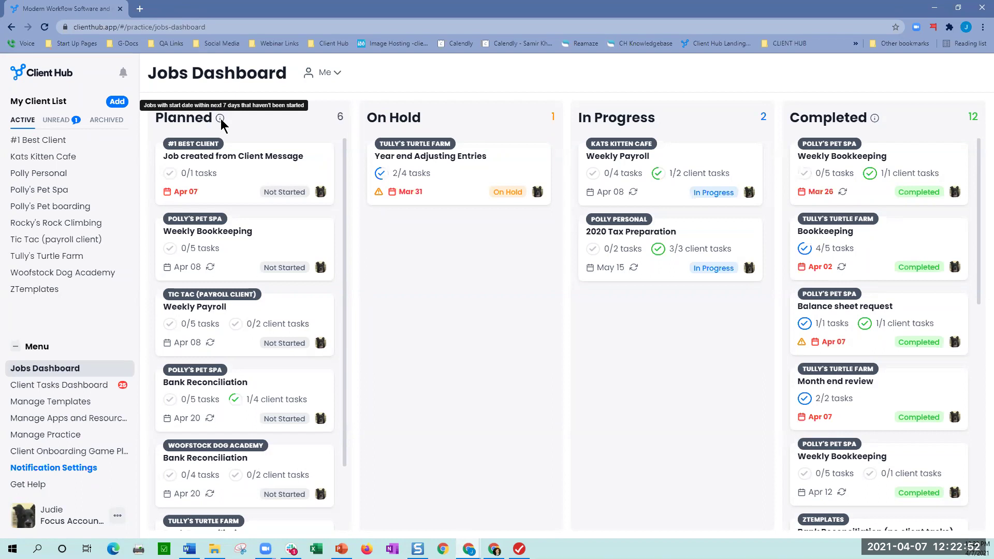
pyautogui.scroll(-2, 259, 480)
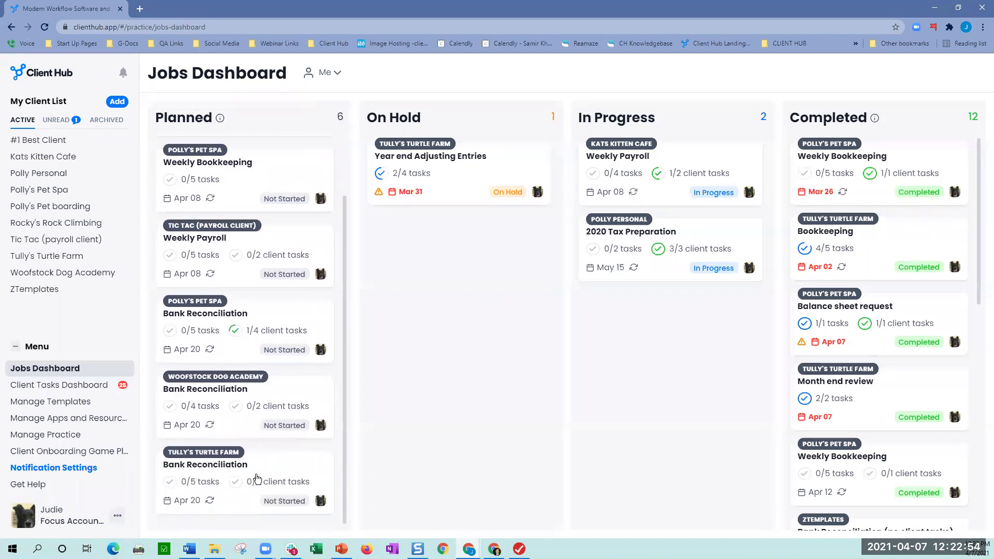
pyautogui.scroll(2, 257, 479)
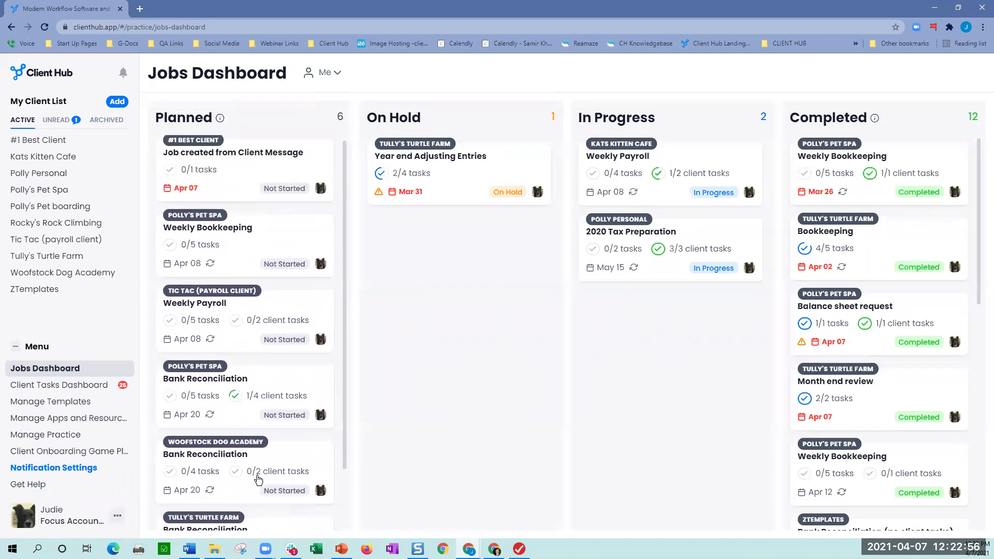
# Step: Filter the Jobs Dashboard to show everyone's jobs and check the explanation of the Completed column
pyautogui.click(337, 74)
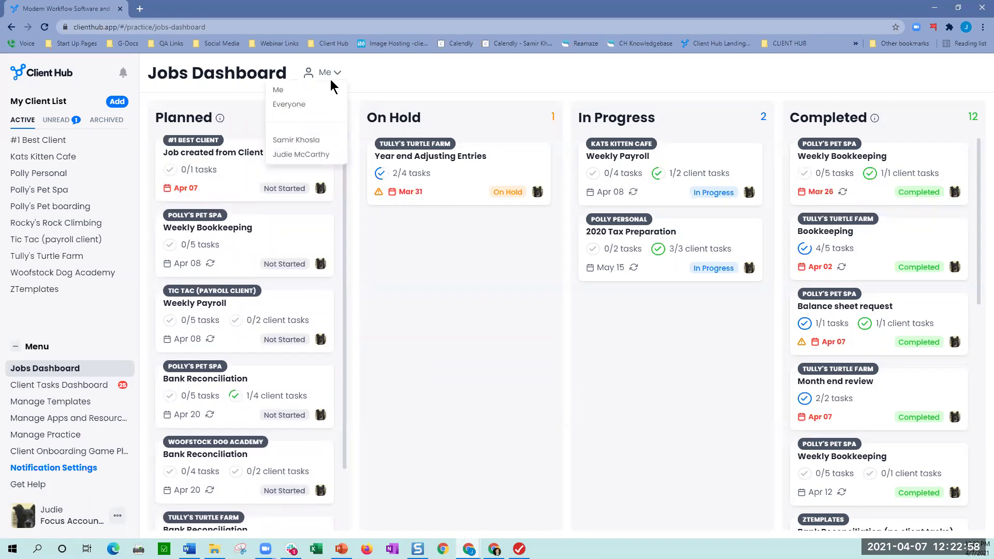
pyautogui.click(289, 104)
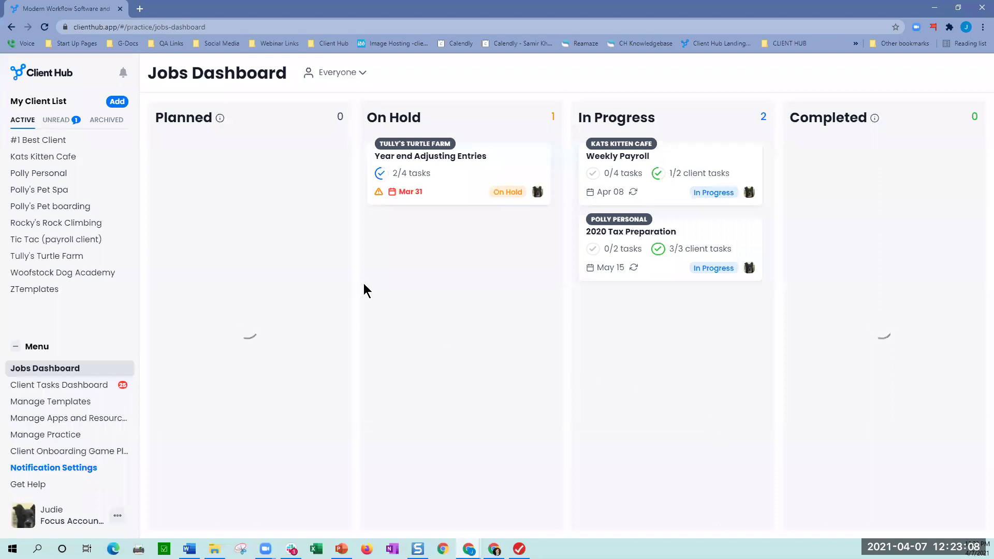
pyautogui.moveTo(875, 121)
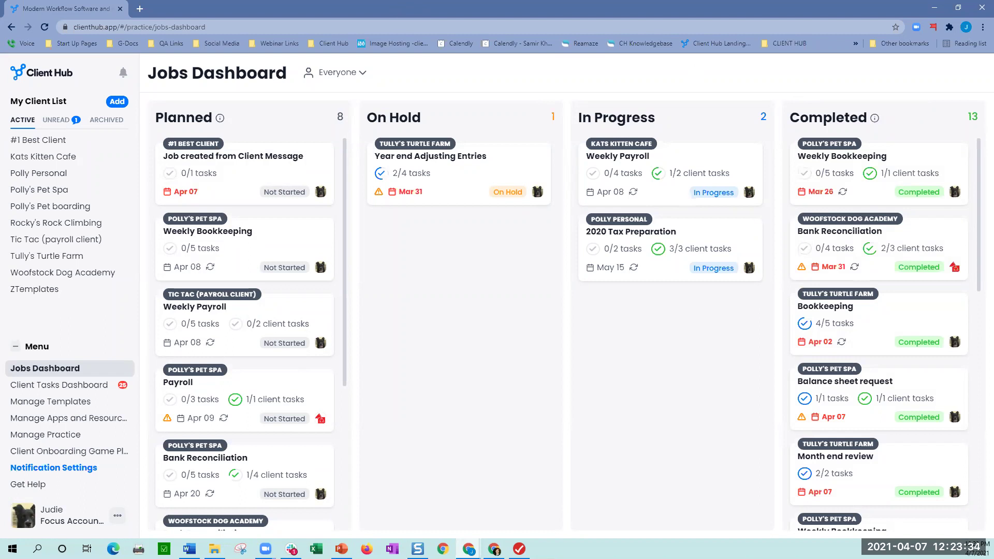
# Step: Switch to the Google Slides presentation and advance from the Poll #2 slide to the Client Hub Roadmap slide
pyautogui.click(935, 13)
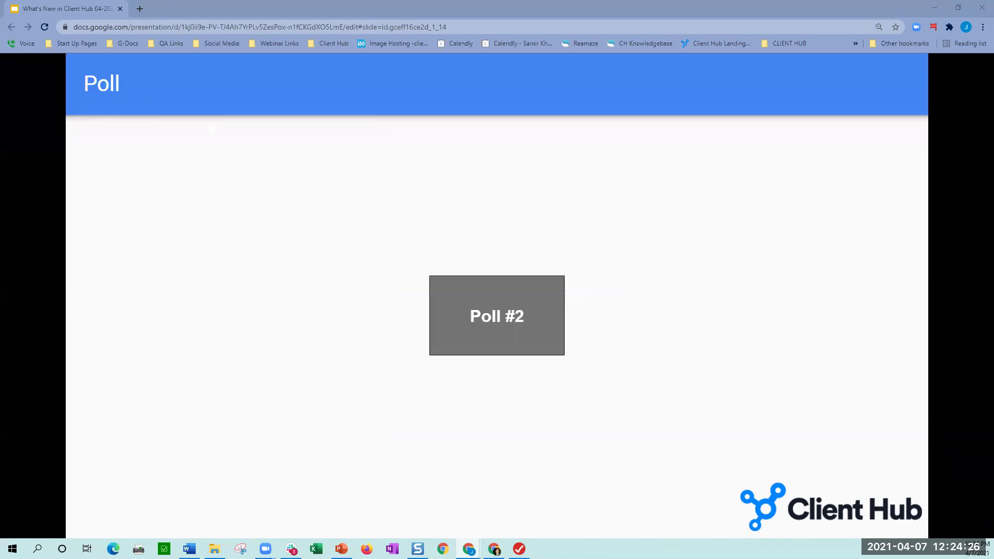
pyautogui.click(823, 333)
pyautogui.click(823, 333)
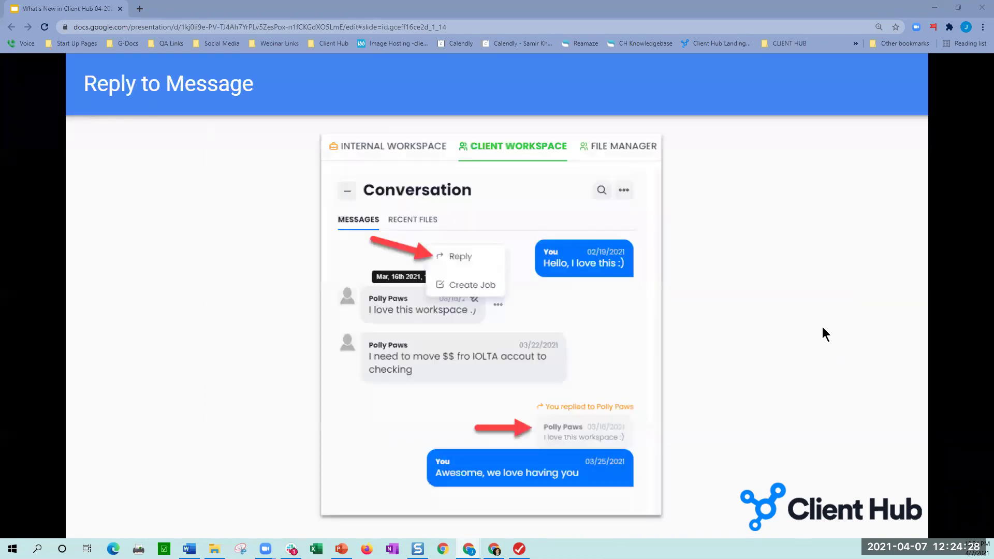
pyautogui.click(823, 331)
pyautogui.click(823, 331)
pyautogui.click(823, 331)
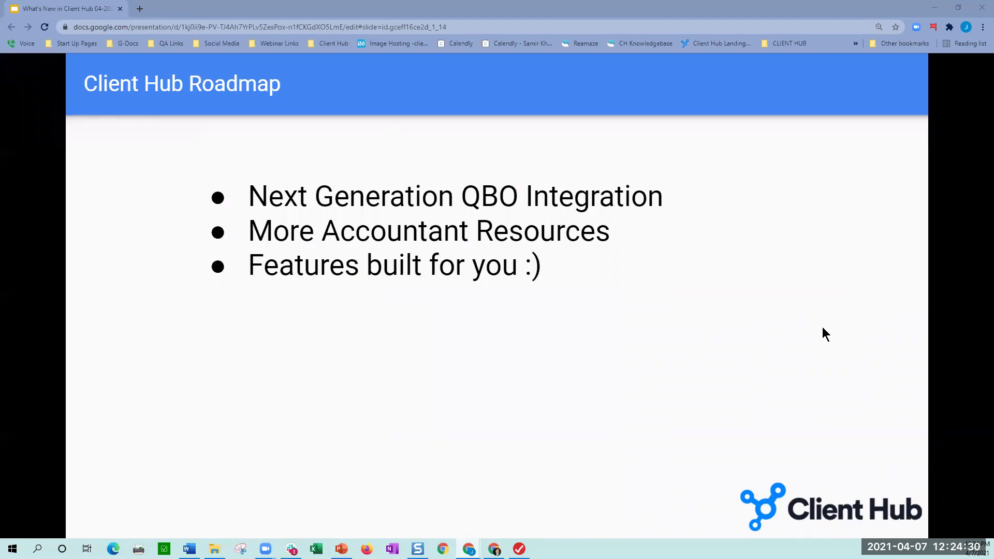